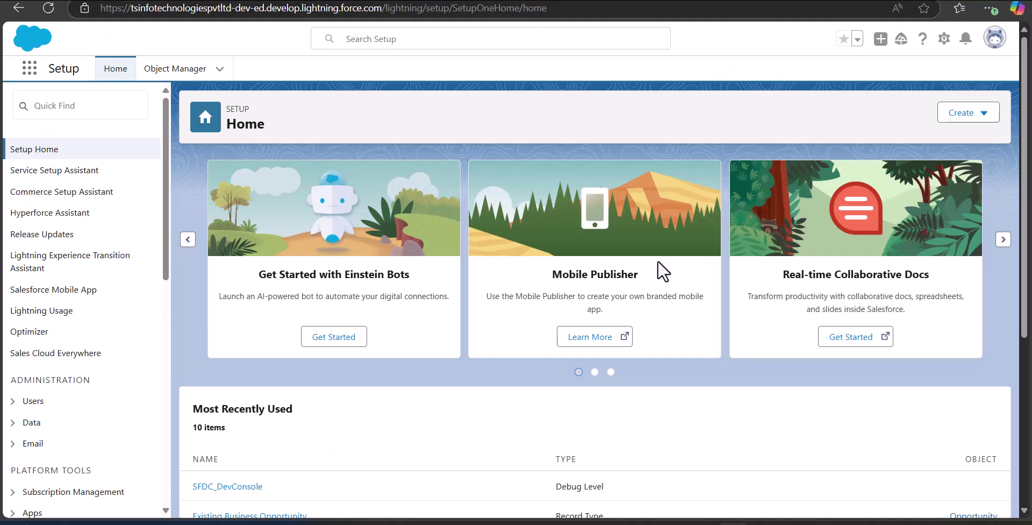
# - Zoom the page in and open the Opportunity object from Object Manager via Quick Find 'oppo'
pyautogui.hotkey('ctrl', '+')
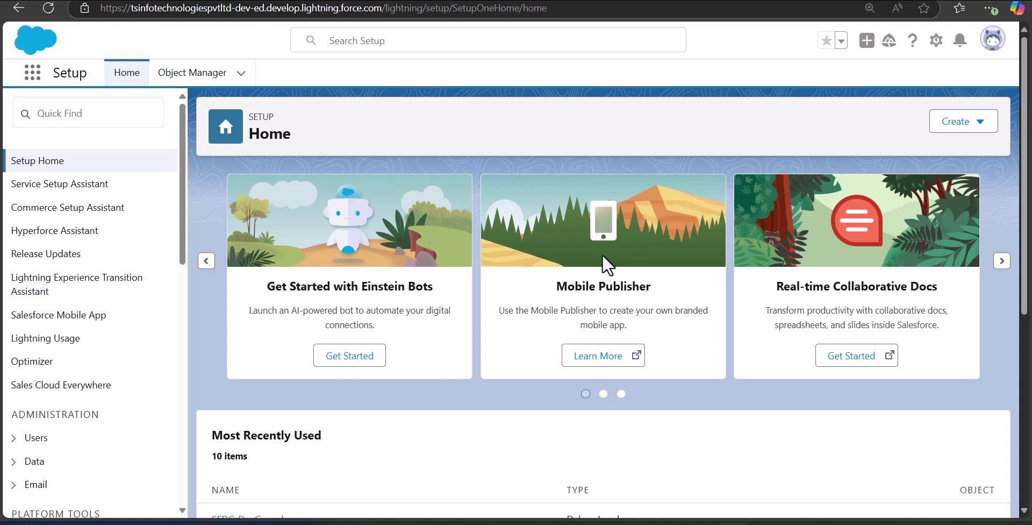
pyautogui.click(182, 79)
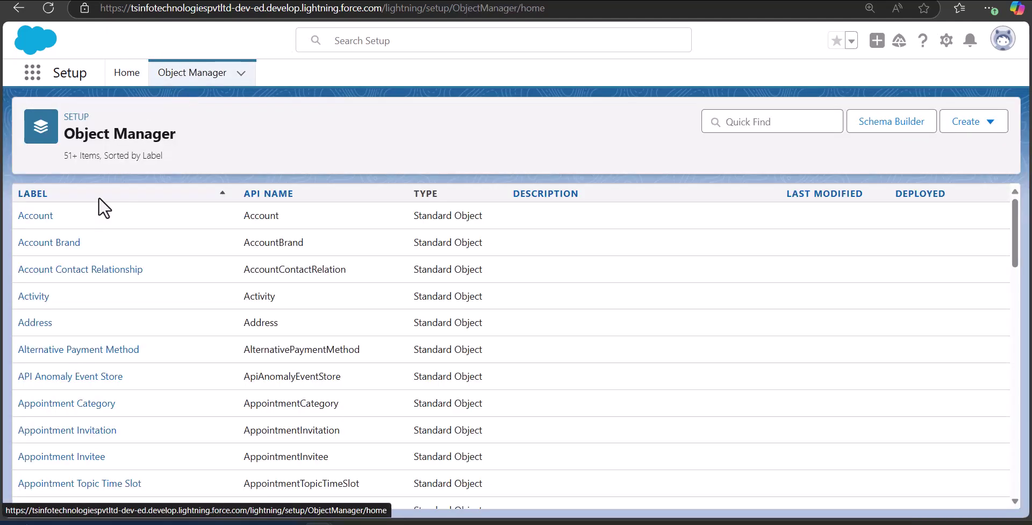
pyautogui.click(783, 122)
pyautogui.write('oppo')
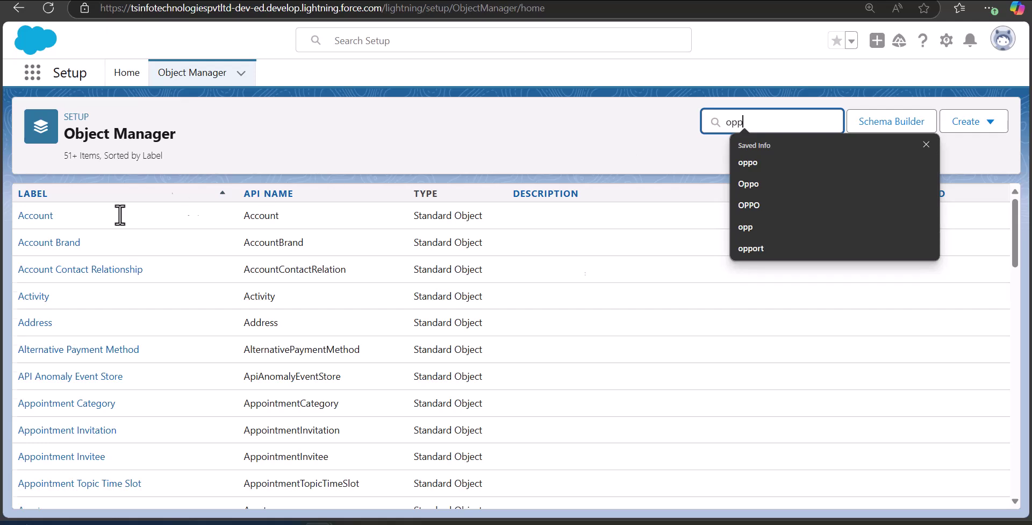
pyautogui.click(56, 217)
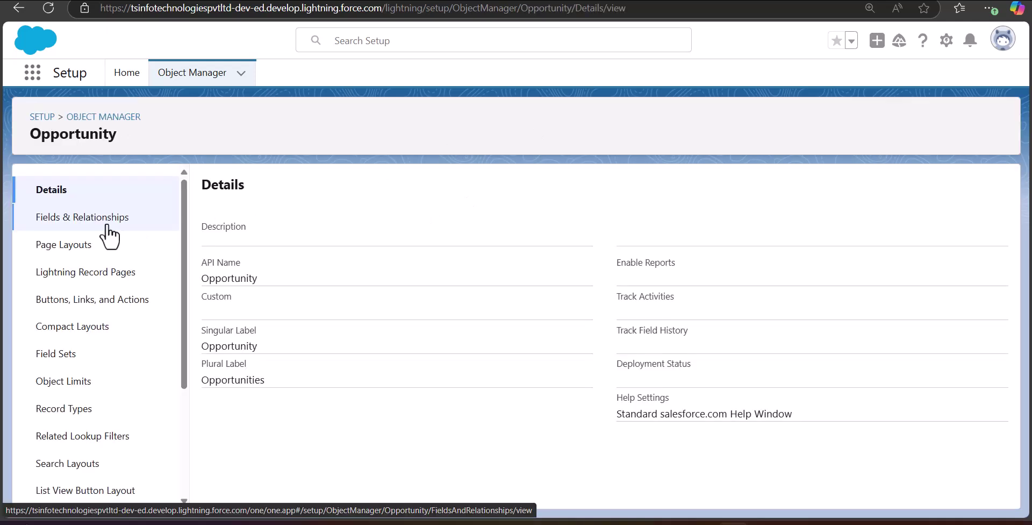
# - Enable Opportunity Field History for Account Name, Contact, Stage and Close Date, and save
pyautogui.click(107, 226)
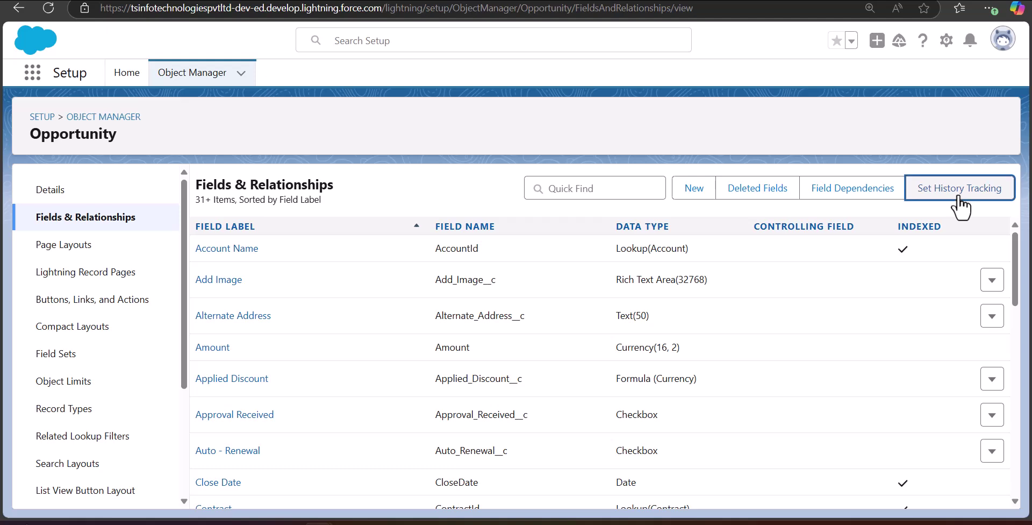
pyautogui.click(960, 207)
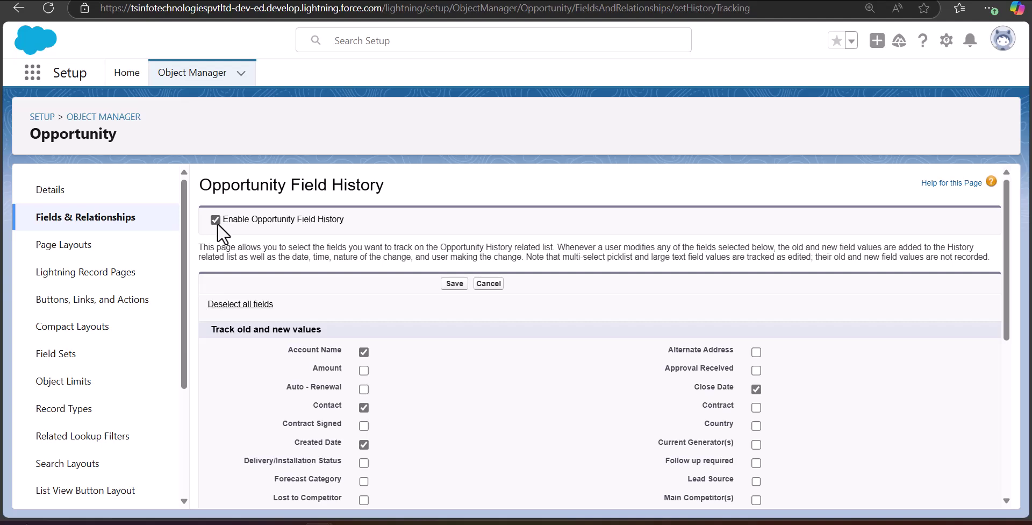
pyautogui.scroll(-1, 404, 356)
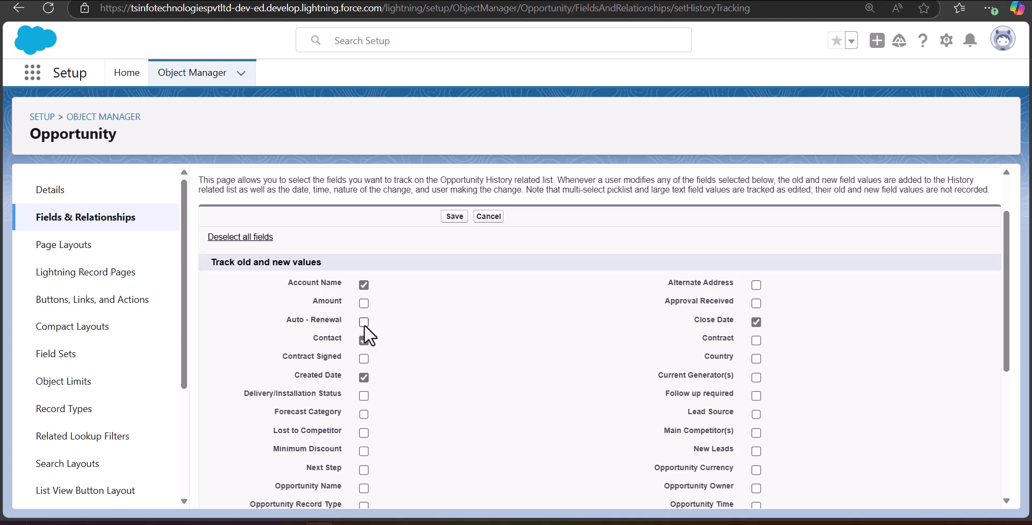
pyautogui.scroll(-4, 364, 327)
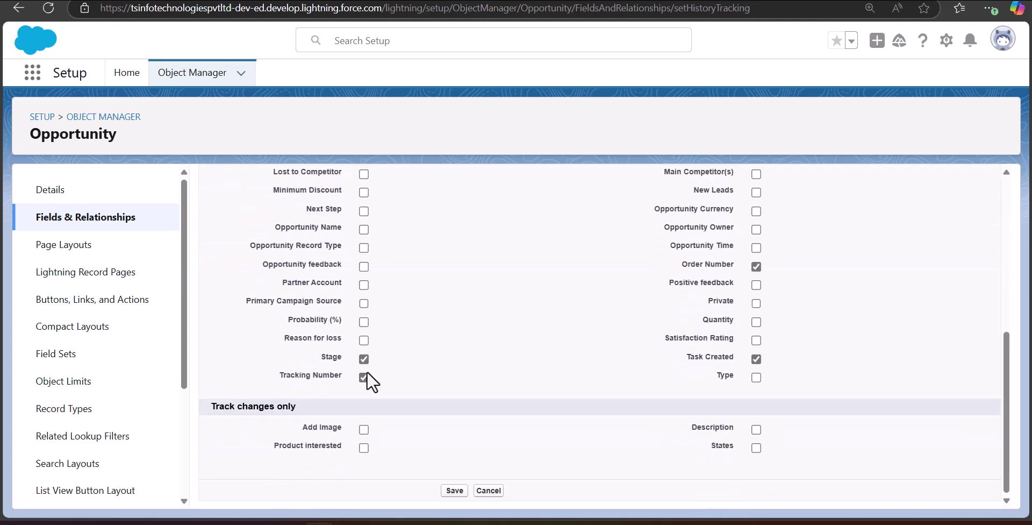
pyautogui.scroll(3, 740, 395)
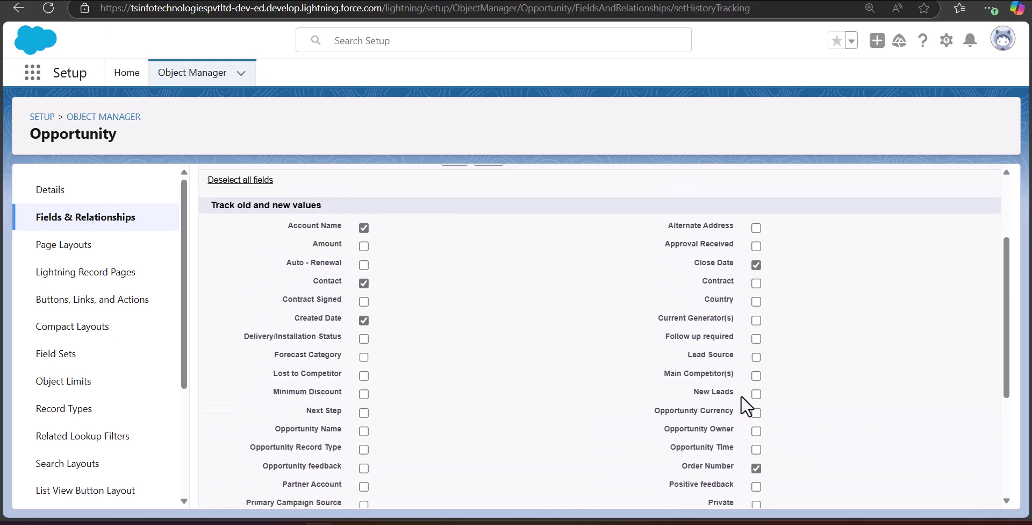
pyautogui.scroll(2, 685, 371)
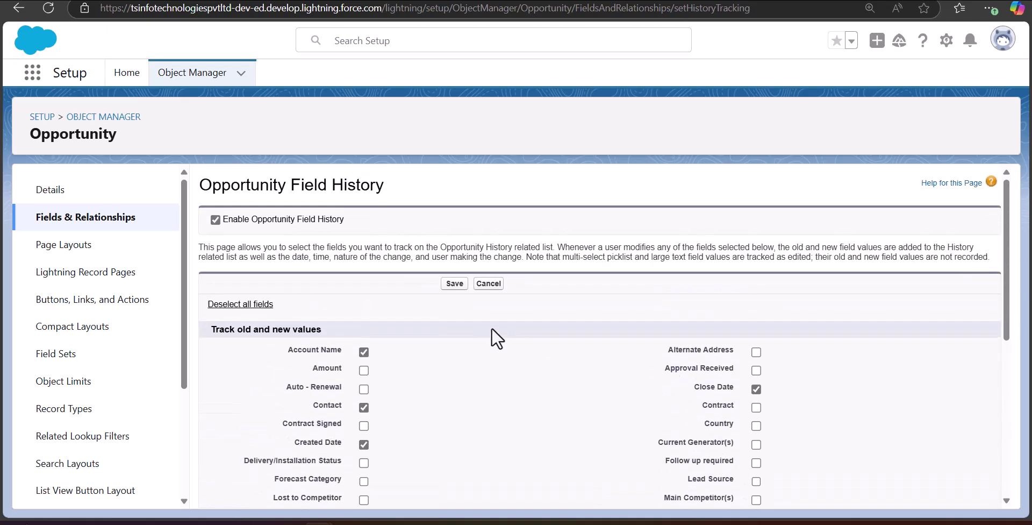
pyautogui.click(453, 286)
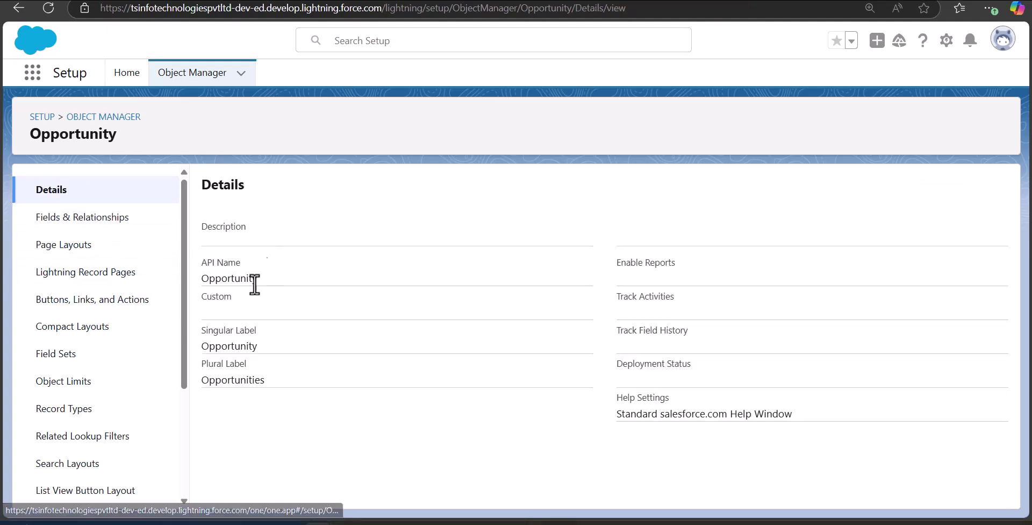
# - Drag Opportunity Field History into the Opportunity Layout's Related Lists, save, and confirm overwriting users' customizations
pyautogui.click(98, 259)
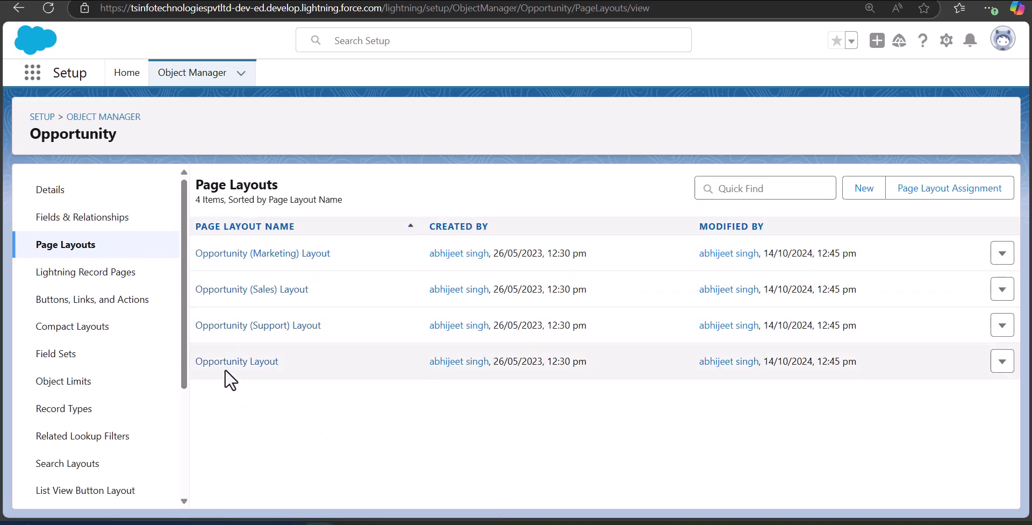
pyautogui.click(312, 255)
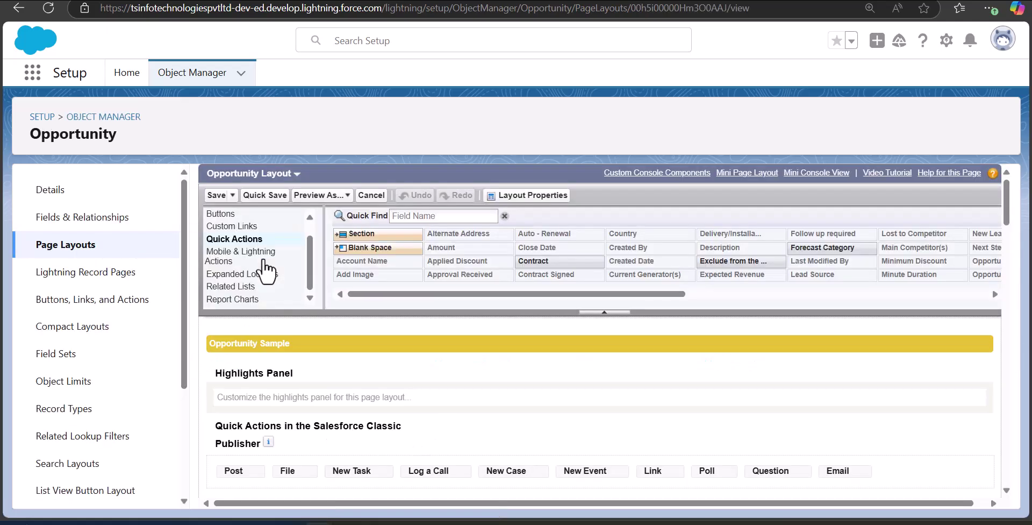
pyautogui.click(240, 288)
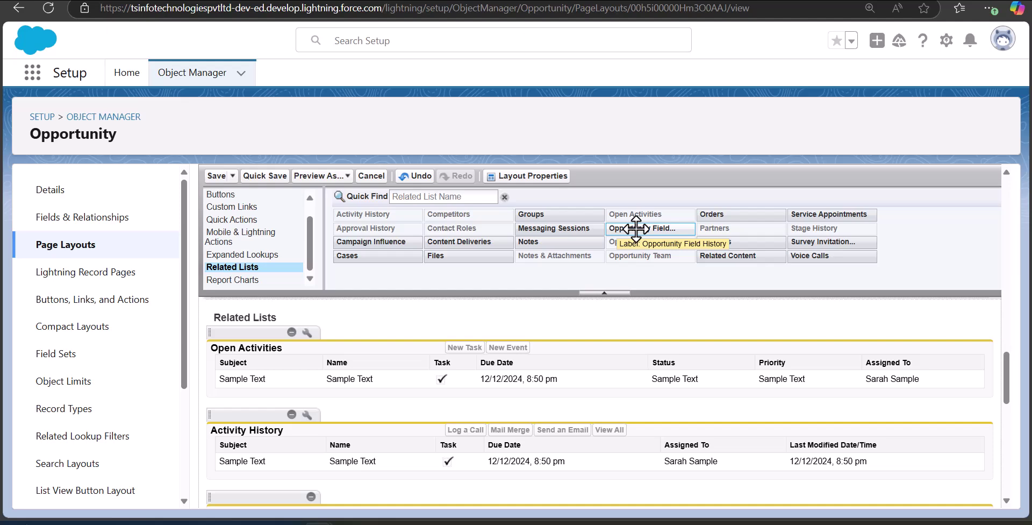
pyautogui.moveTo(636, 228); pyautogui.dragTo(337, 361)
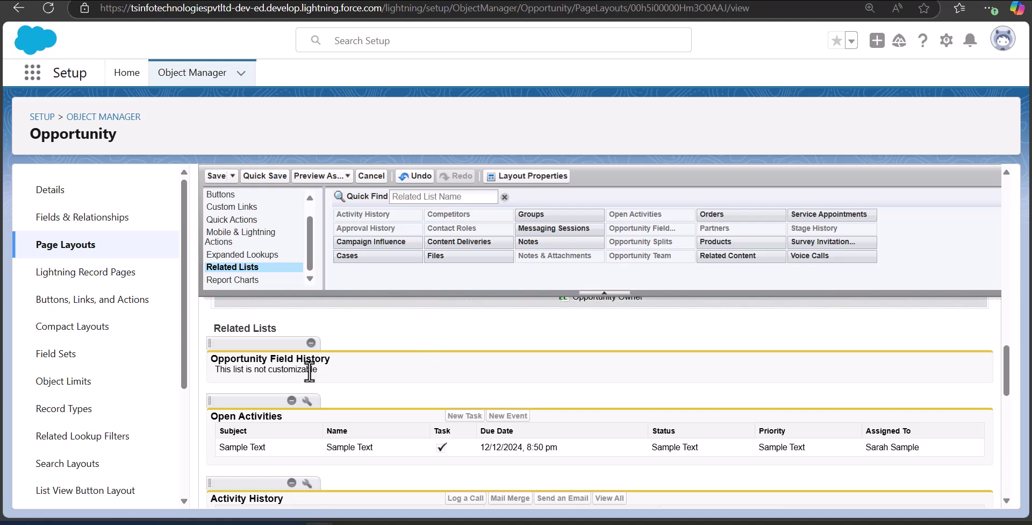
pyautogui.scroll(1, 232, 264)
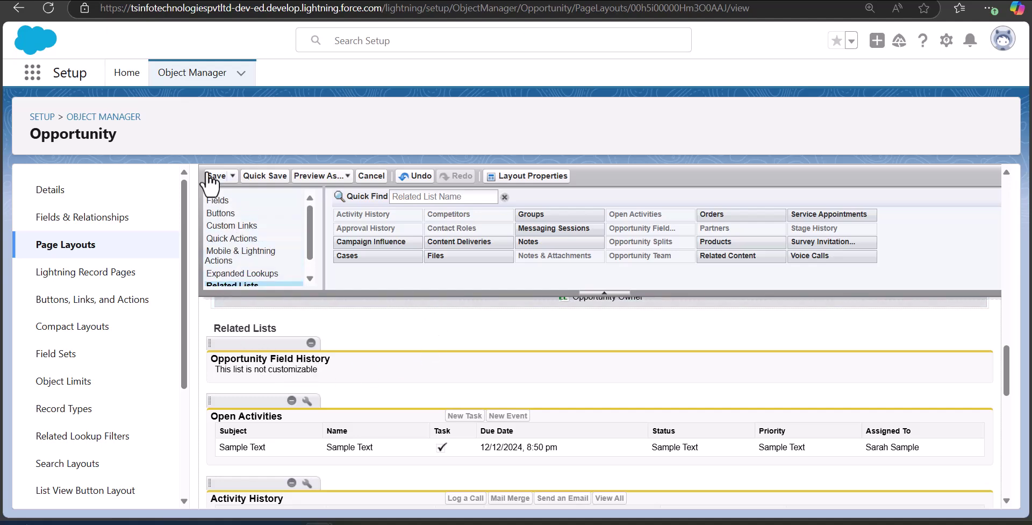
pyautogui.click(215, 176)
pyautogui.click(529, 392)
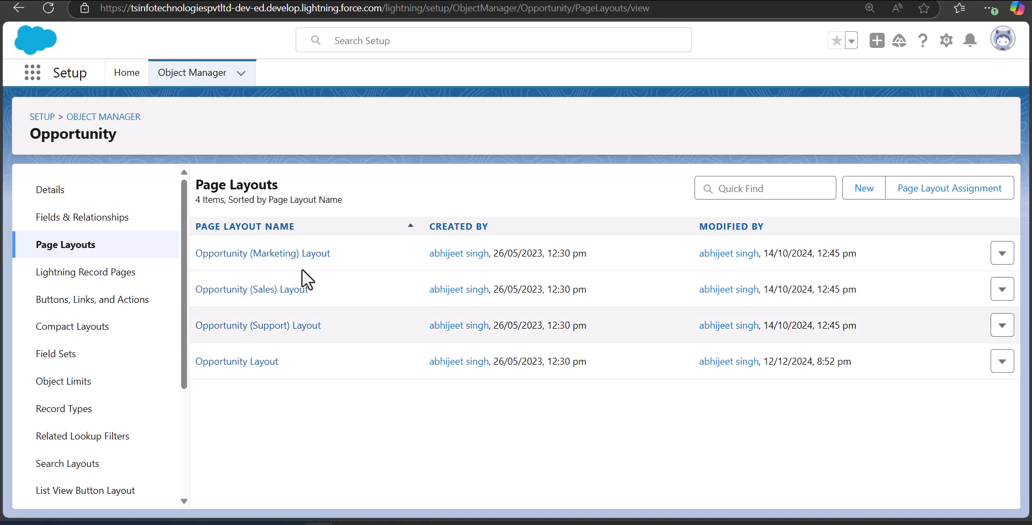
# - Search 'Oppor' to reach Opportunities and open the software license renewal opportunity record
pyautogui.click(34, 72)
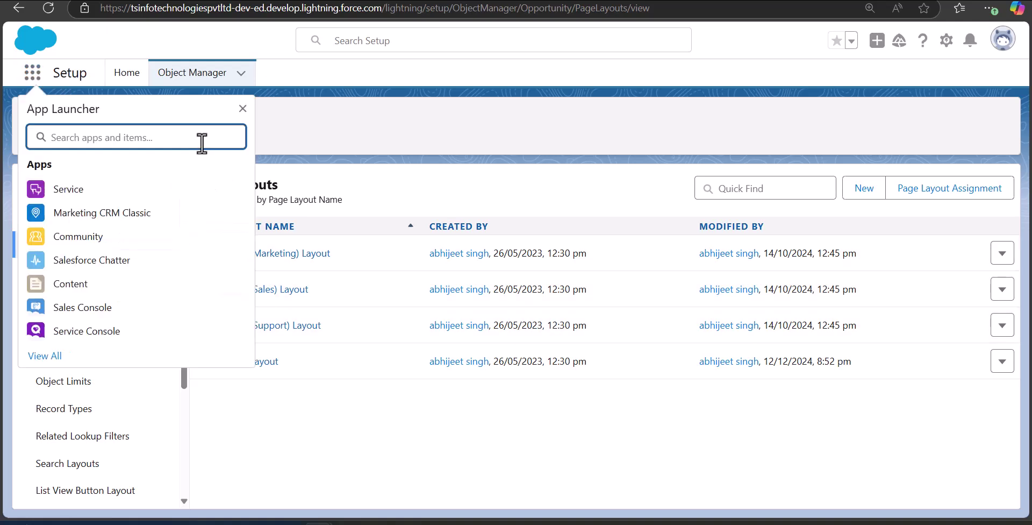
pyautogui.write('O')
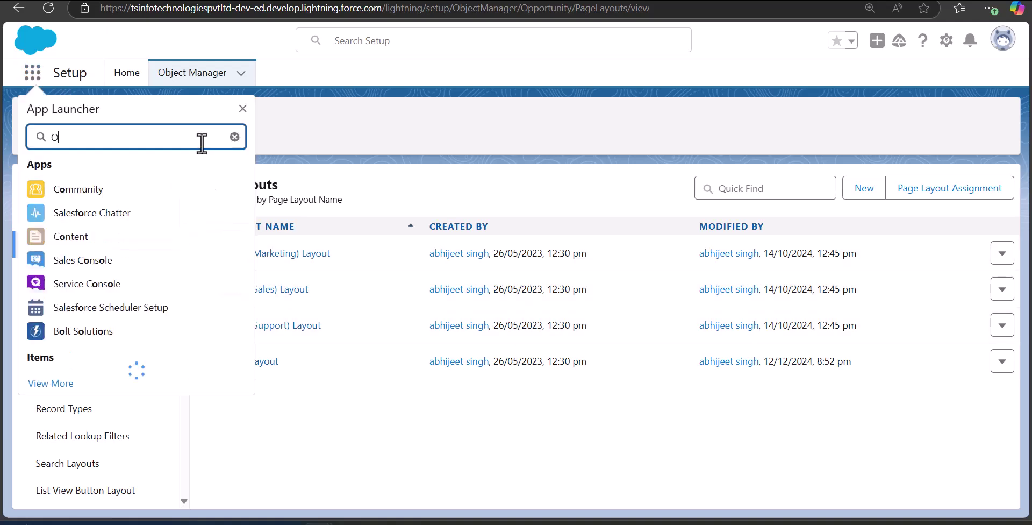
pyautogui.write('pporti')
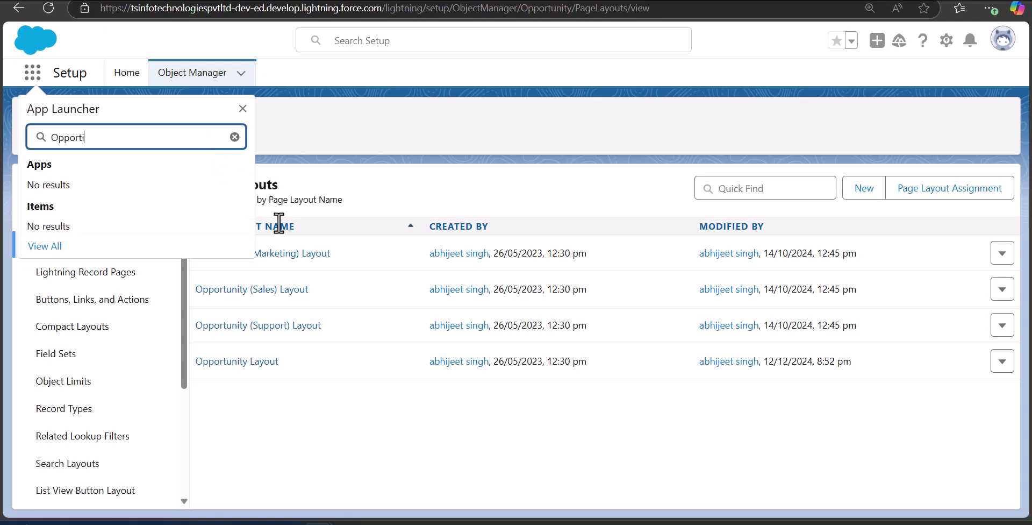
pyautogui.press('Return')
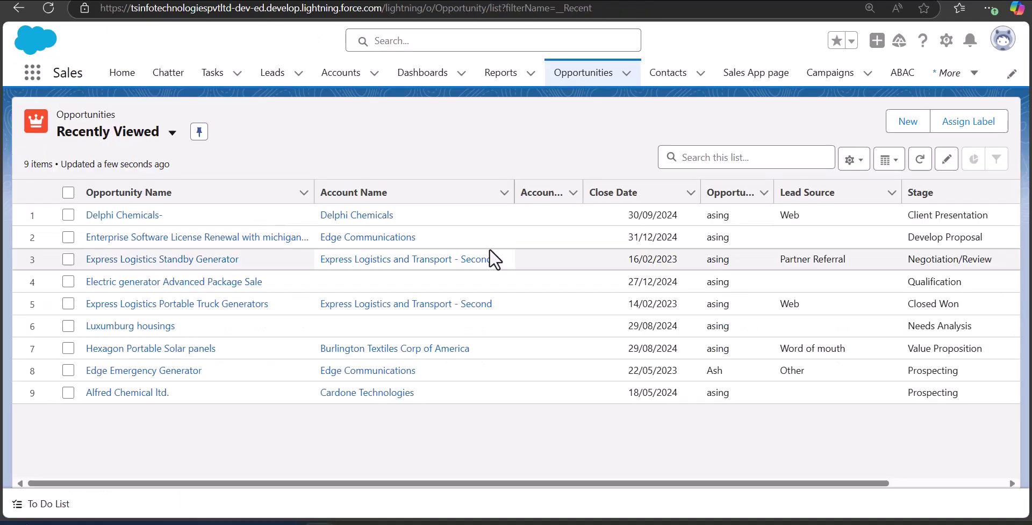
pyautogui.click(202, 238)
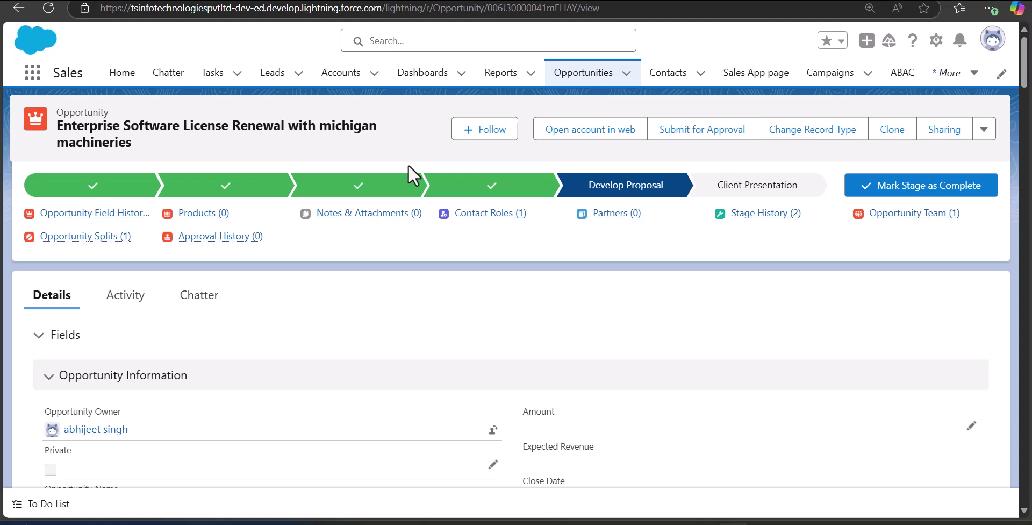
# - Scroll the Details tab down to the Opportunity Field History list with its five entries
pyautogui.scroll(-1, 408, 166)
pyautogui.scroll(-10, 409, 170)
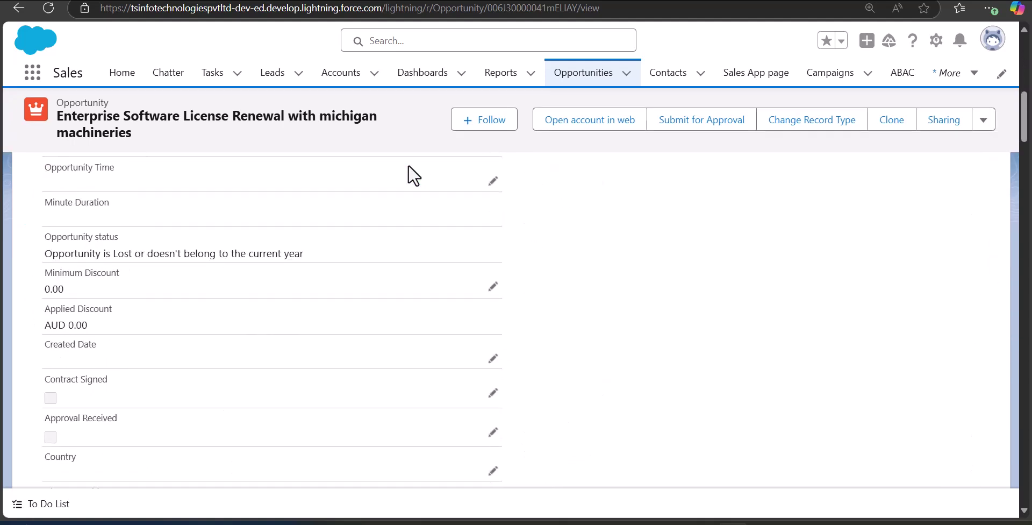
pyautogui.scroll(-1, 382, 230)
pyautogui.scroll(2, 382, 230)
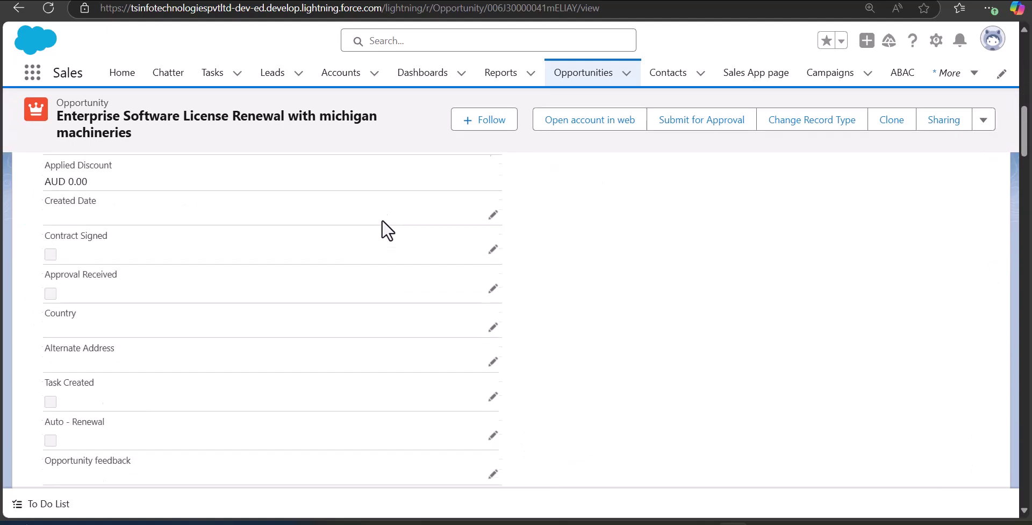
pyautogui.scroll(-3, 388, 231)
pyautogui.scroll(-1, 387, 229)
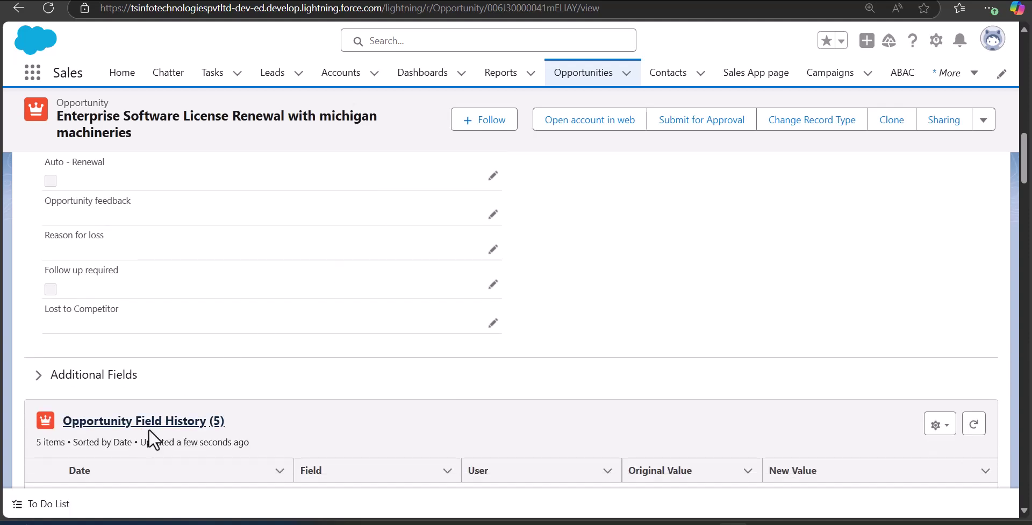
pyautogui.scroll(-3, 345, 299)
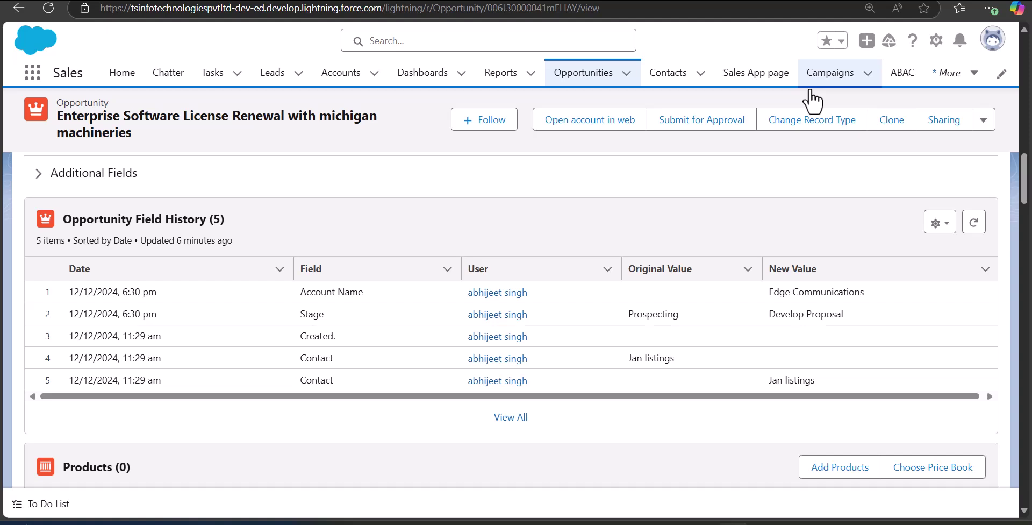
# - Go to Setup and open the Field History Tracking page via Quick Find 'field'
pyautogui.click(937, 41)
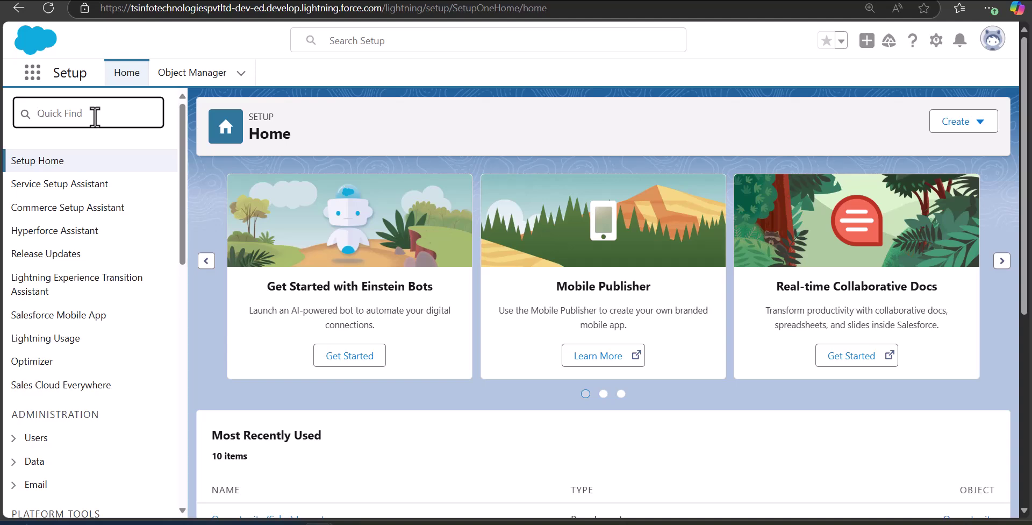
pyautogui.write('f')
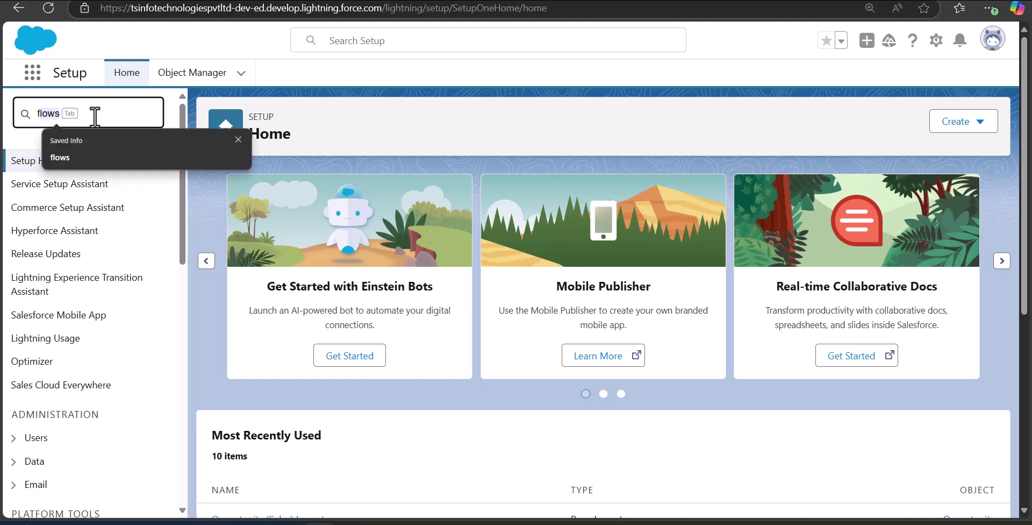
pyautogui.write('ield')
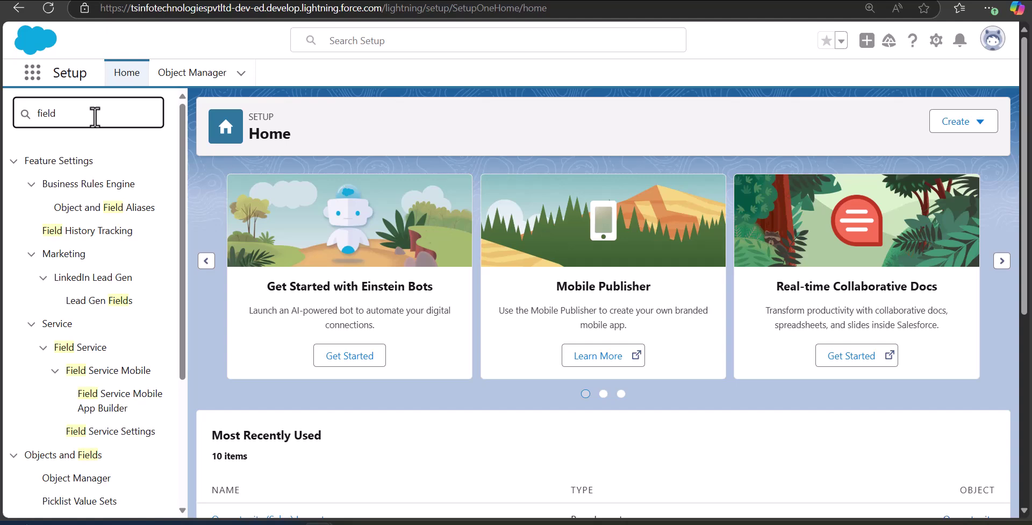
pyautogui.press('Tab')
pyautogui.press('Tab')
pyautogui.press('Tab')
pyautogui.press('Return')
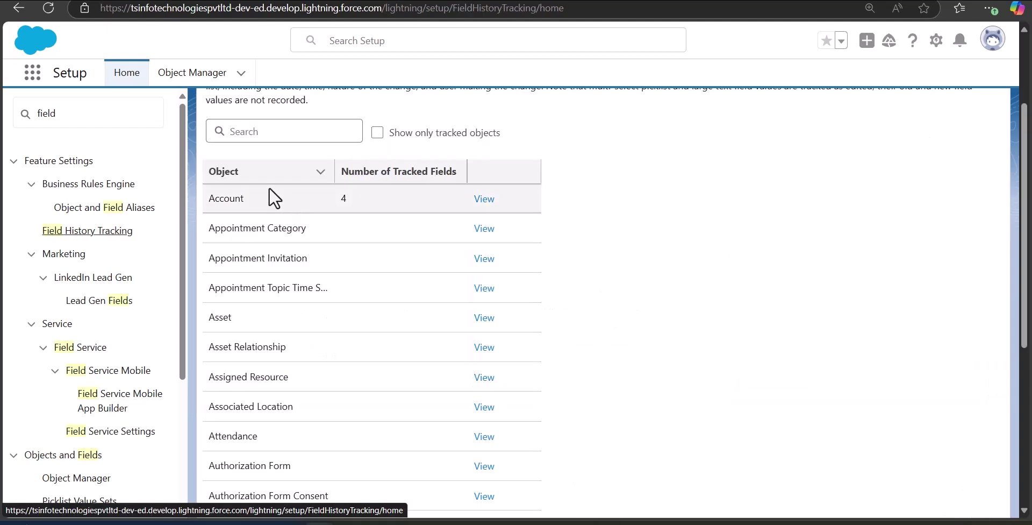
pyautogui.scroll(-6, 295, 226)
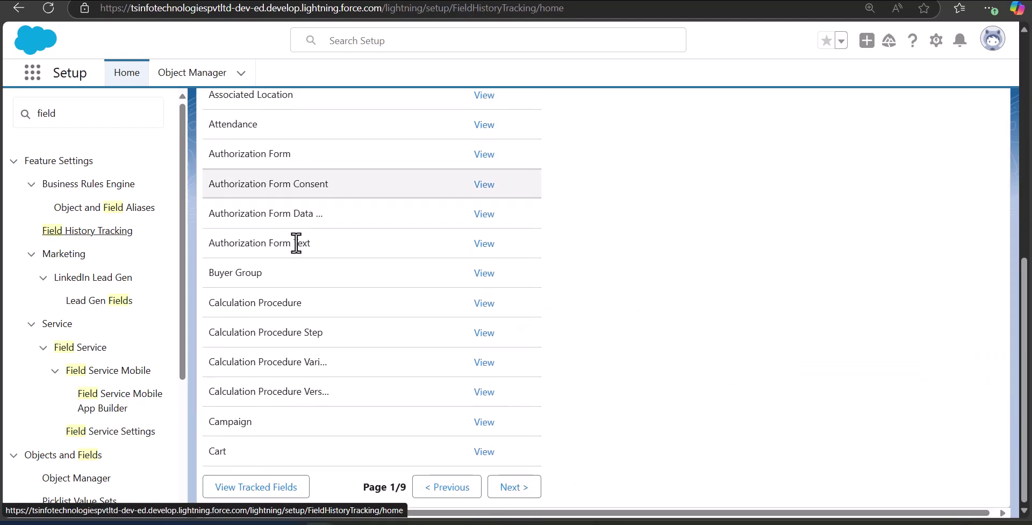
pyautogui.scroll(8, 259, 229)
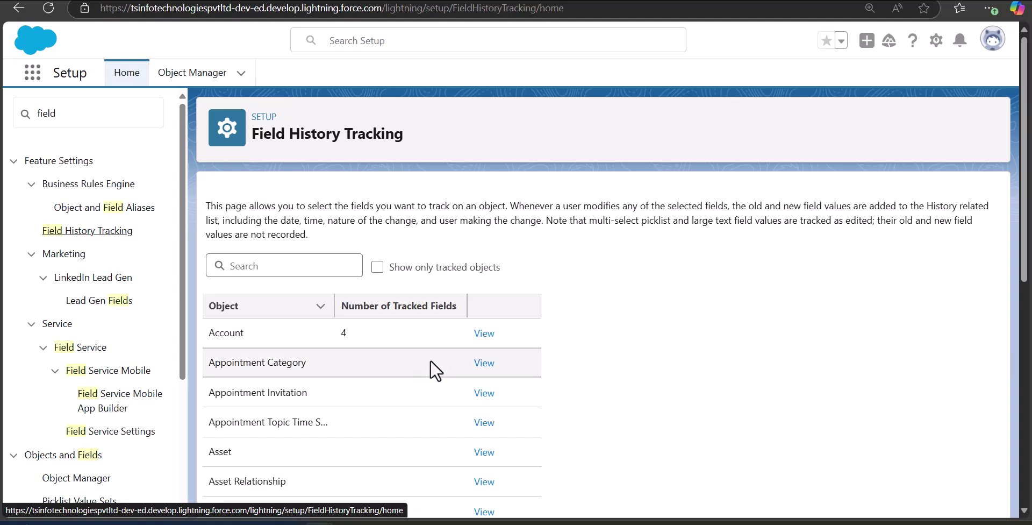
pyautogui.scroll(-8, 369, 357)
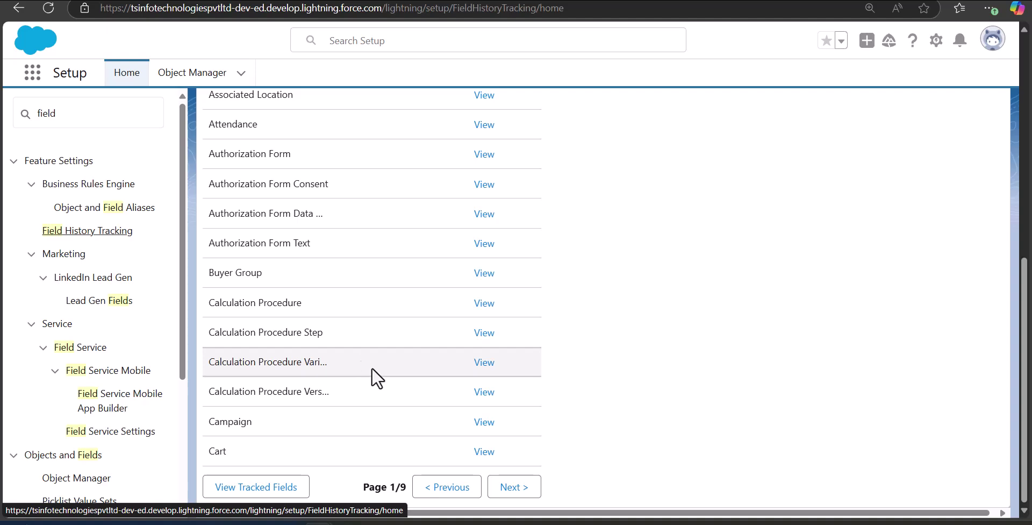
pyautogui.scroll(8, 371, 359)
# - Filter the object list with 'oppo' and view Opportunity's seven tracked fields
pyautogui.click(302, 267)
pyautogui.write('oppo')
pyautogui.click(272, 330)
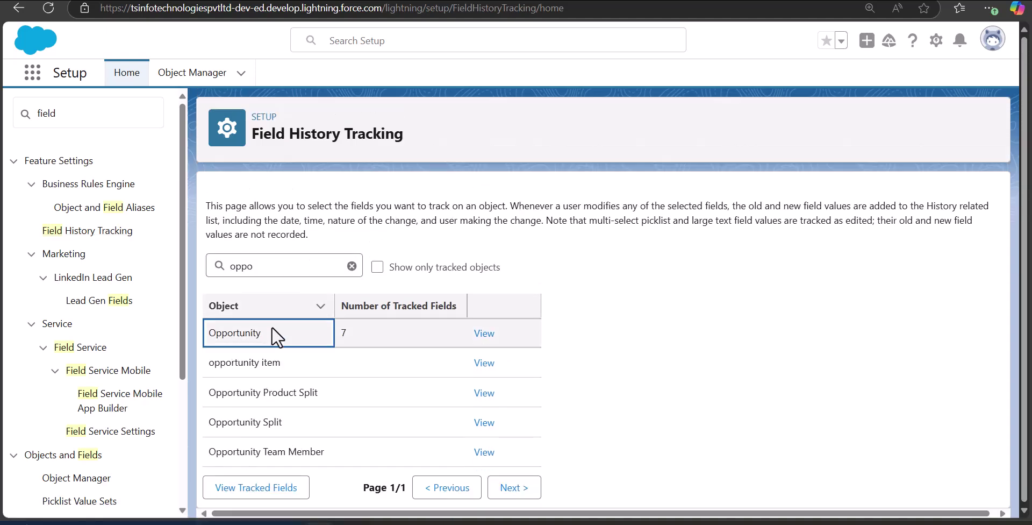
pyautogui.click(484, 334)
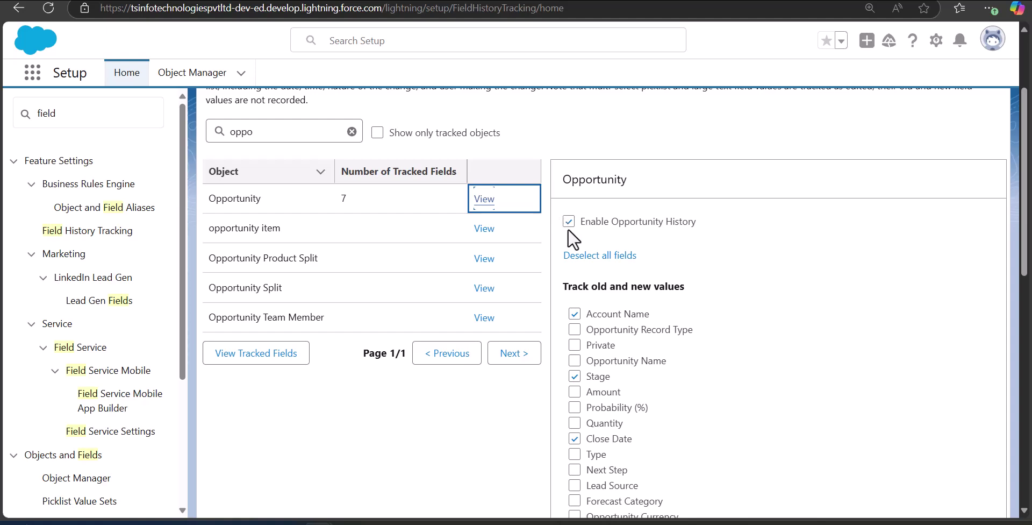
# - Tick Task Created among Opportunity's tracked fields and save, making eight tracked fields
pyautogui.scroll(-2, 564, 185)
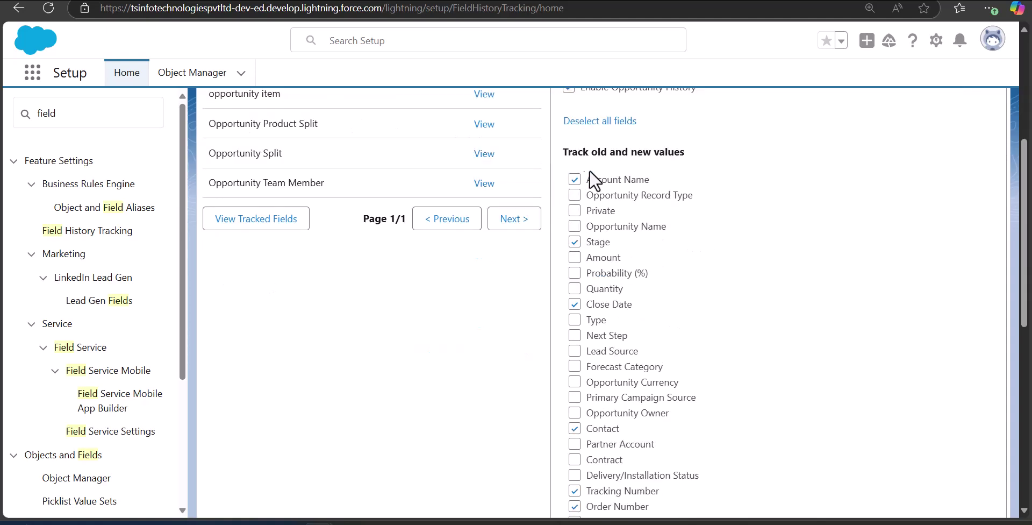
pyautogui.scroll(-2, 613, 242)
pyautogui.scroll(-1, 622, 237)
pyautogui.scroll(-1, 580, 294)
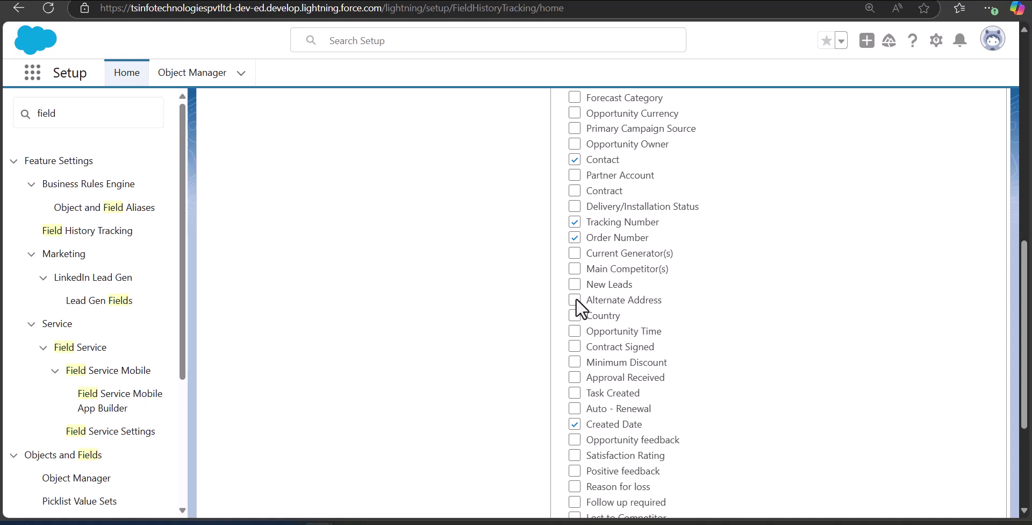
pyautogui.press('space')
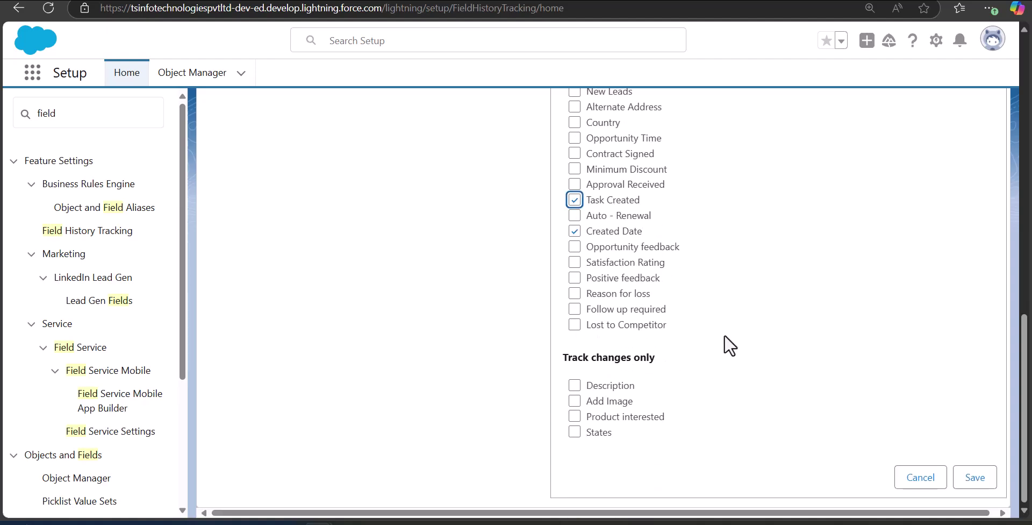
pyautogui.click(979, 485)
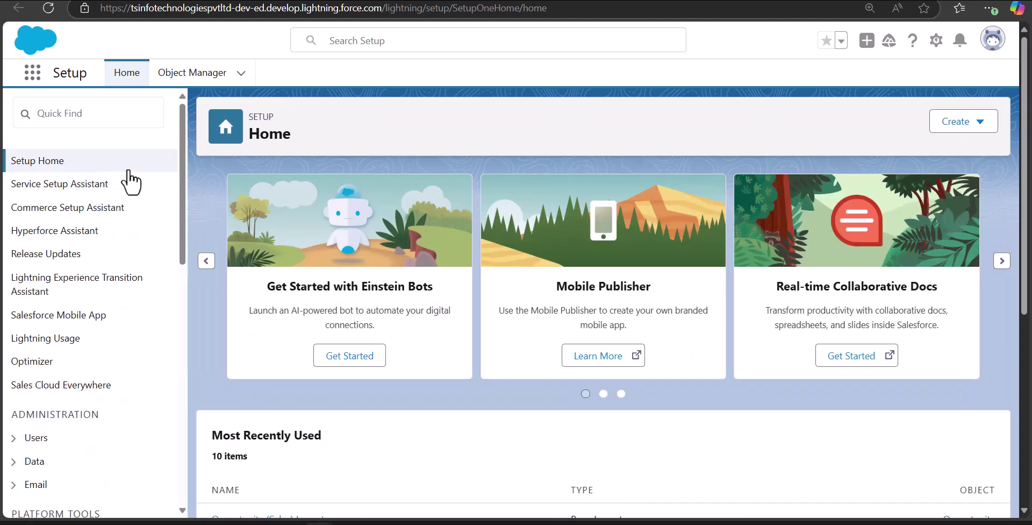
# - Search the App Launcher for 'report', go to the Reports tab, and start a New Report
pyautogui.click(31, 84)
pyautogui.write('report')
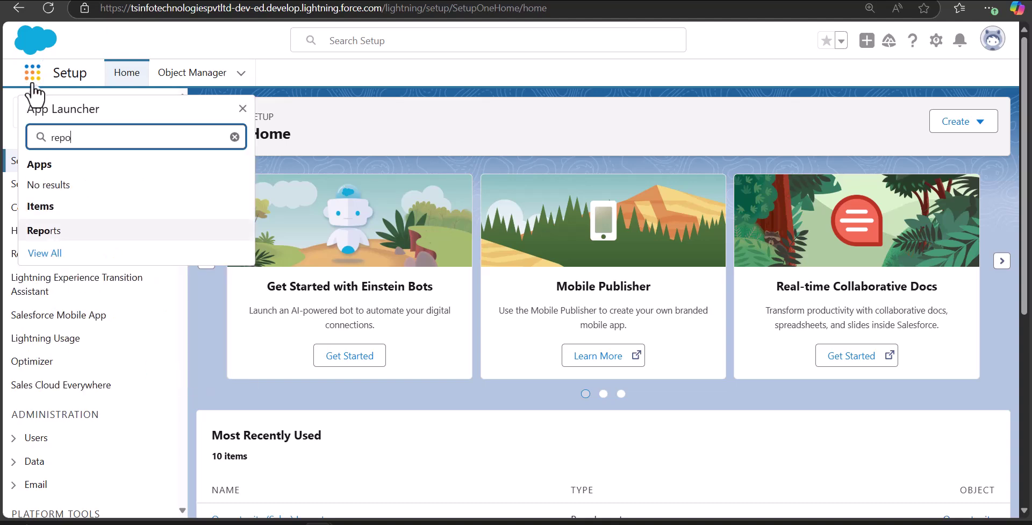
pyautogui.press('Return')
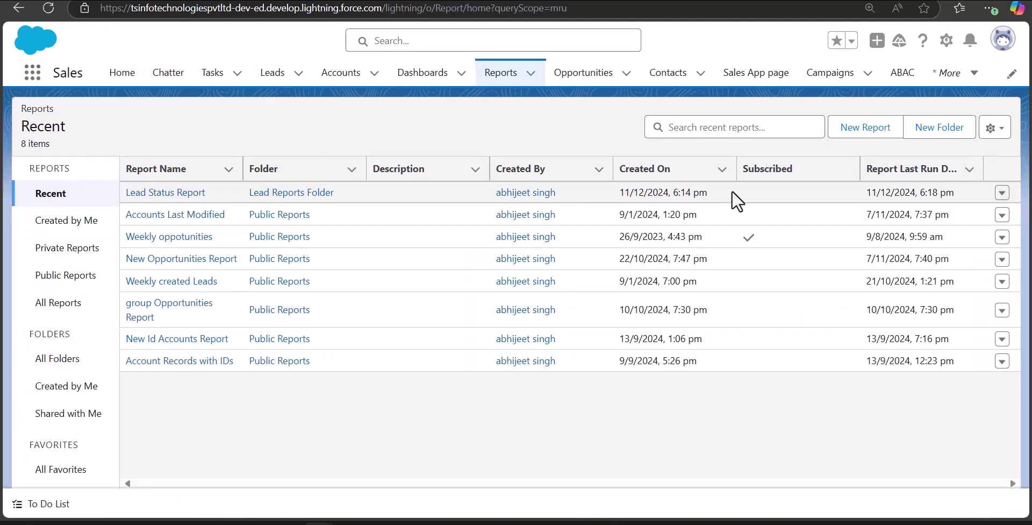
pyautogui.click(847, 131)
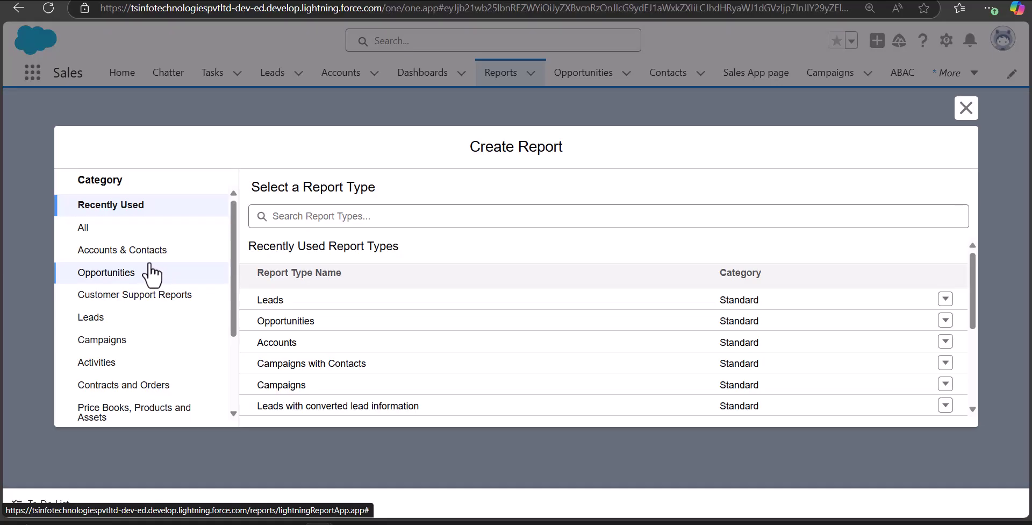
# - Under Opportunities, choose the Opportunity Field History report type and start the report
pyautogui.scroll(-3, 152, 274)
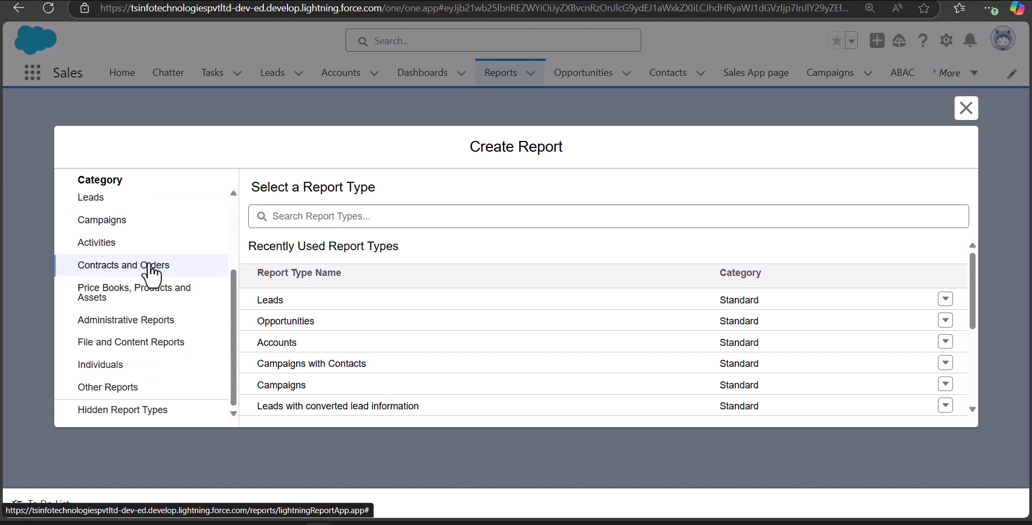
pyautogui.scroll(3, 145, 272)
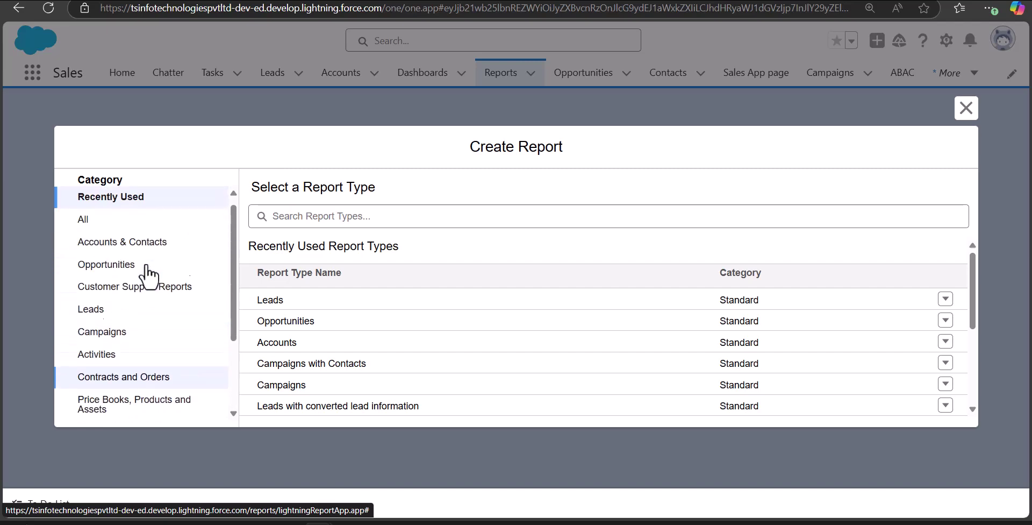
pyautogui.click(121, 276)
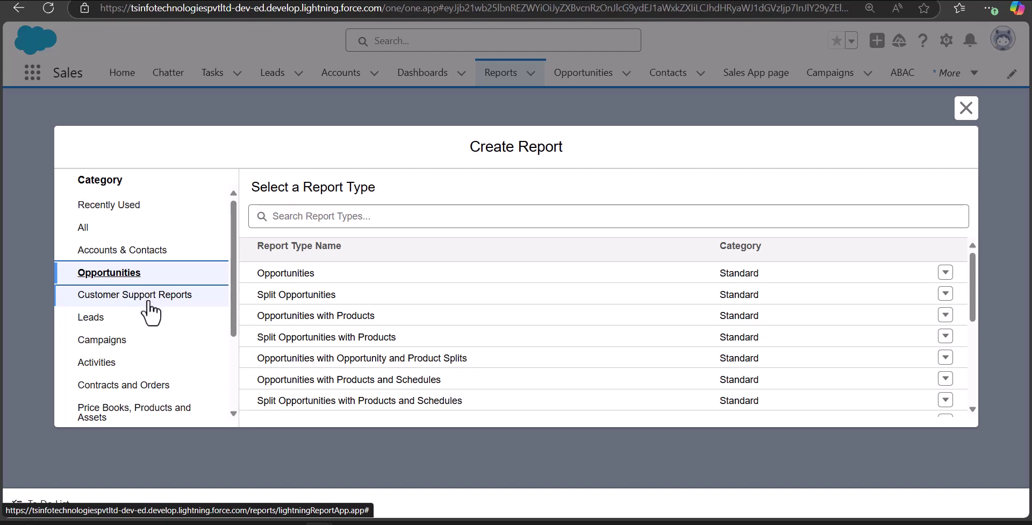
pyautogui.scroll(-5, 393, 293)
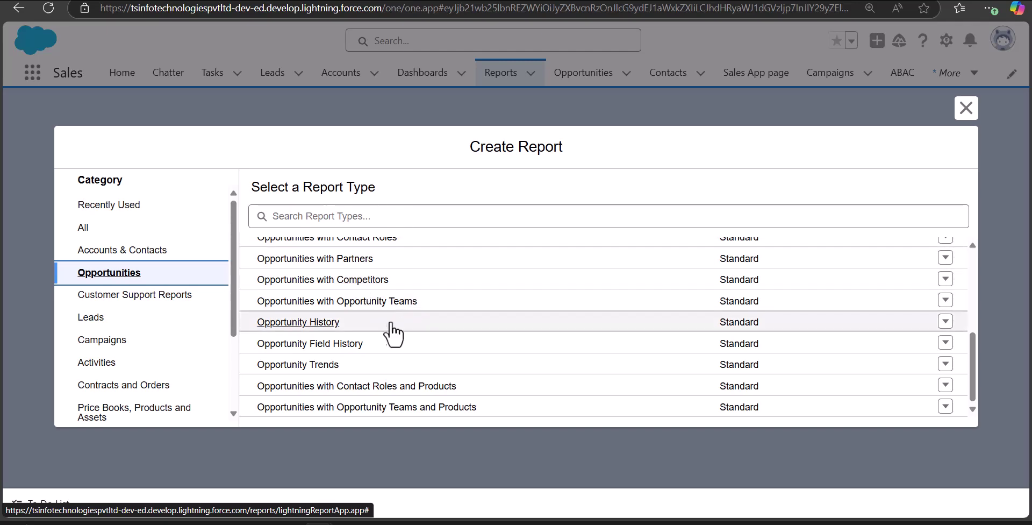
pyautogui.click(347, 344)
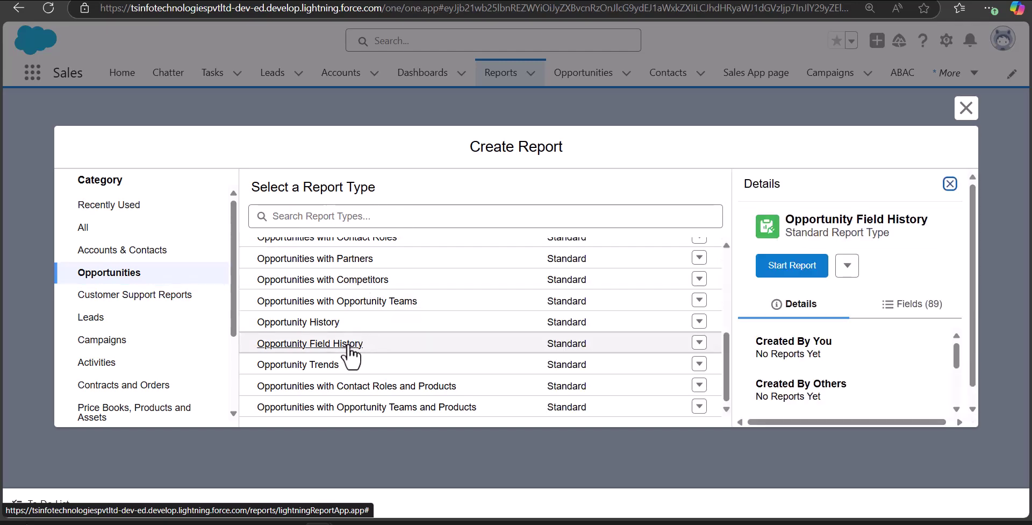
pyautogui.click(792, 266)
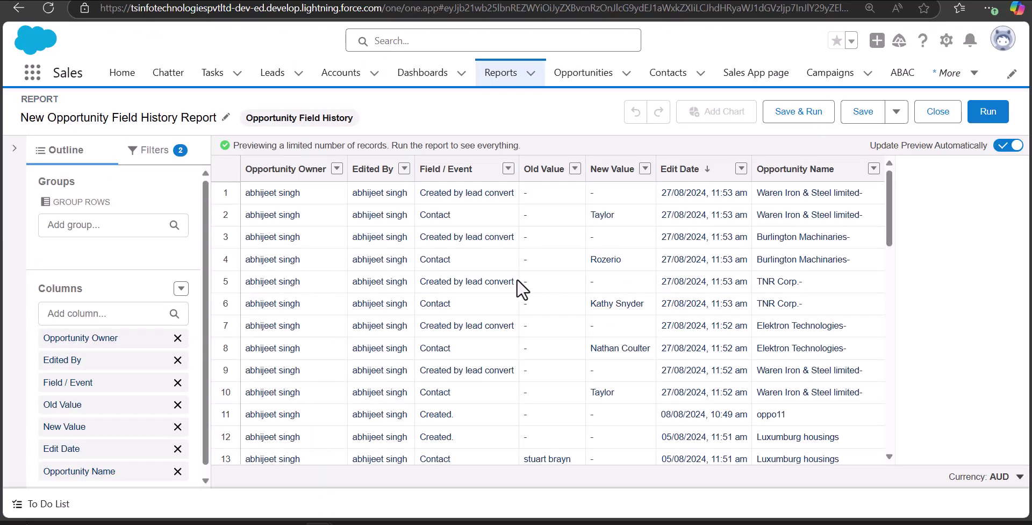
# - Change the Show Me filter to All opportunities and apply it
pyautogui.scroll(-3, 602, 248)
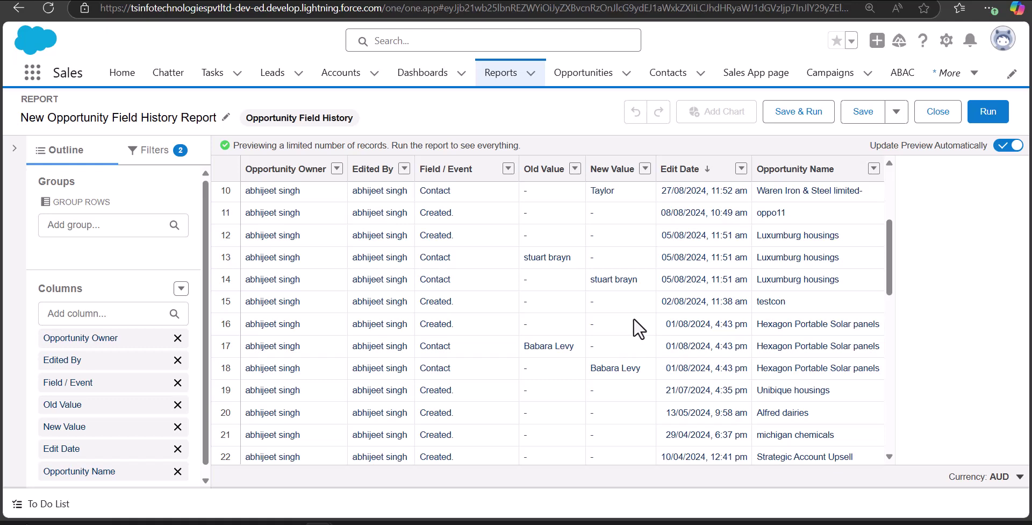
pyautogui.click(153, 156)
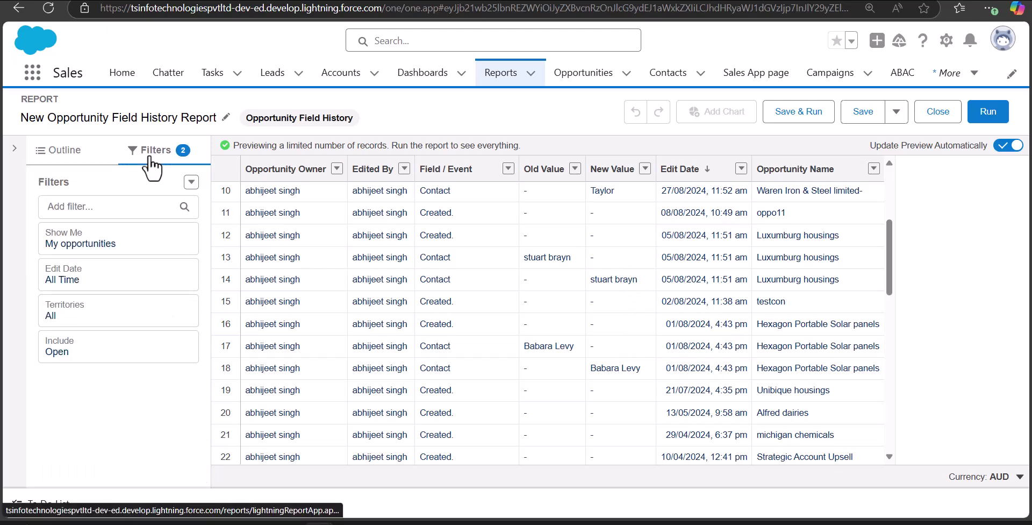
pyautogui.click(124, 253)
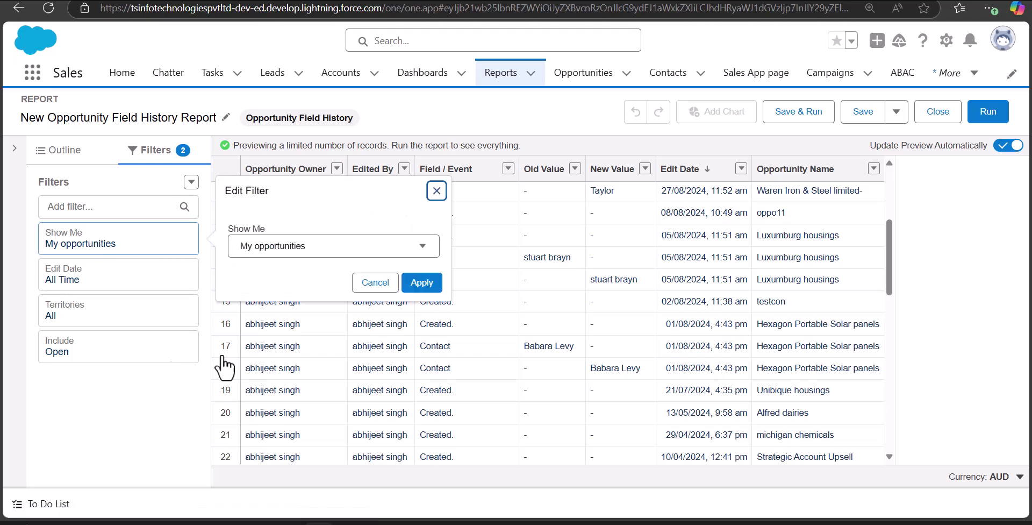
pyautogui.click(339, 257)
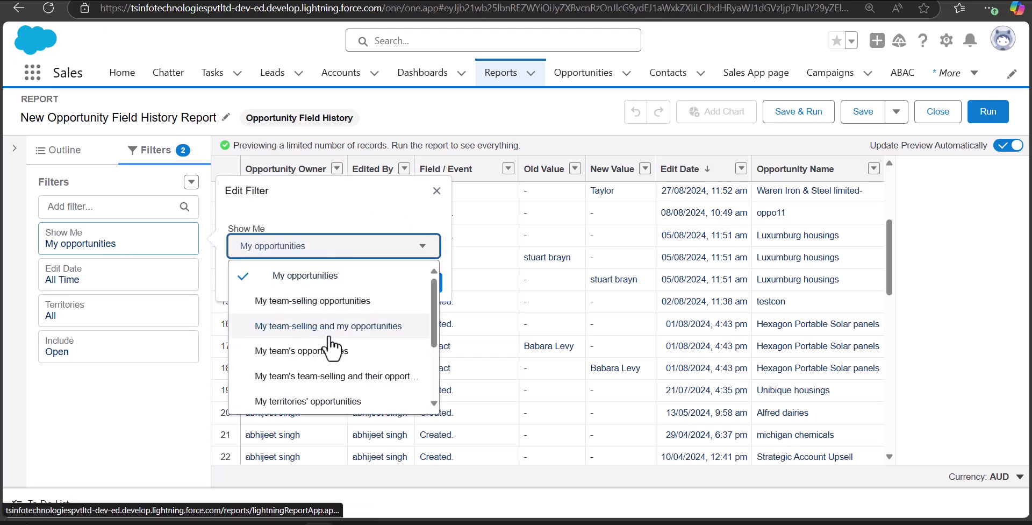
pyautogui.scroll(-2, 331, 349)
pyautogui.click(318, 324)
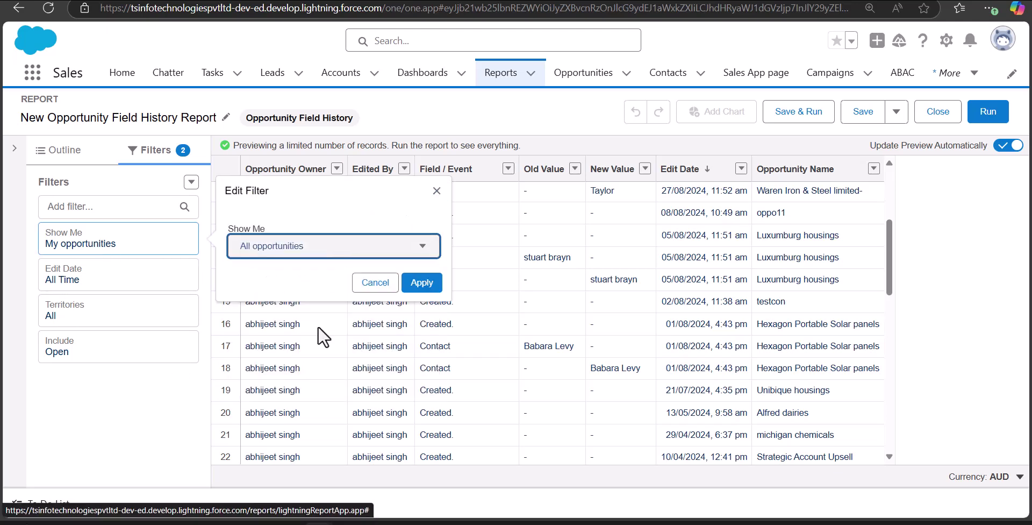
pyautogui.click(421, 285)
# - Keep the Edit Date filter range at All Time and apply it
pyautogui.scroll(-10, 323, 310)
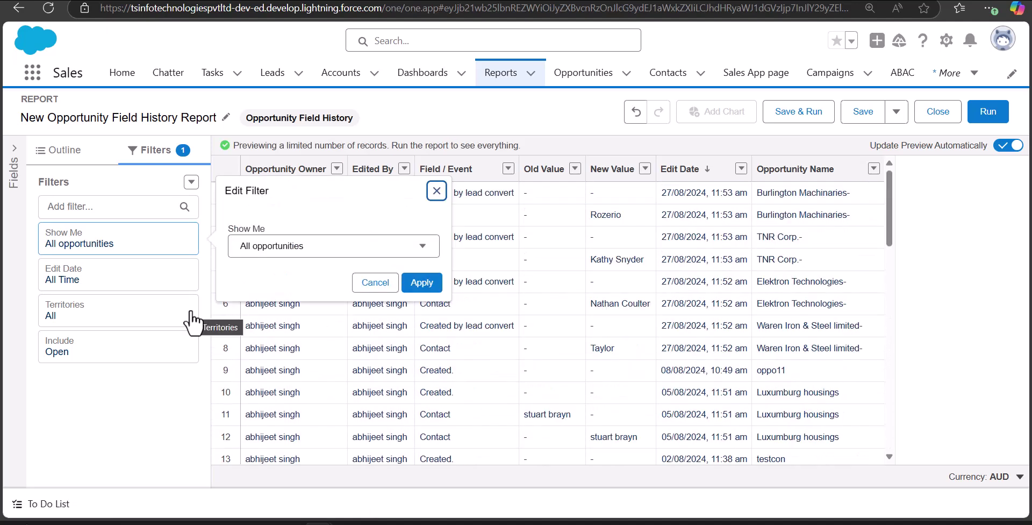
pyautogui.click(137, 285)
pyautogui.click(326, 292)
pyautogui.click(275, 298)
pyautogui.click(283, 326)
pyautogui.click(422, 352)
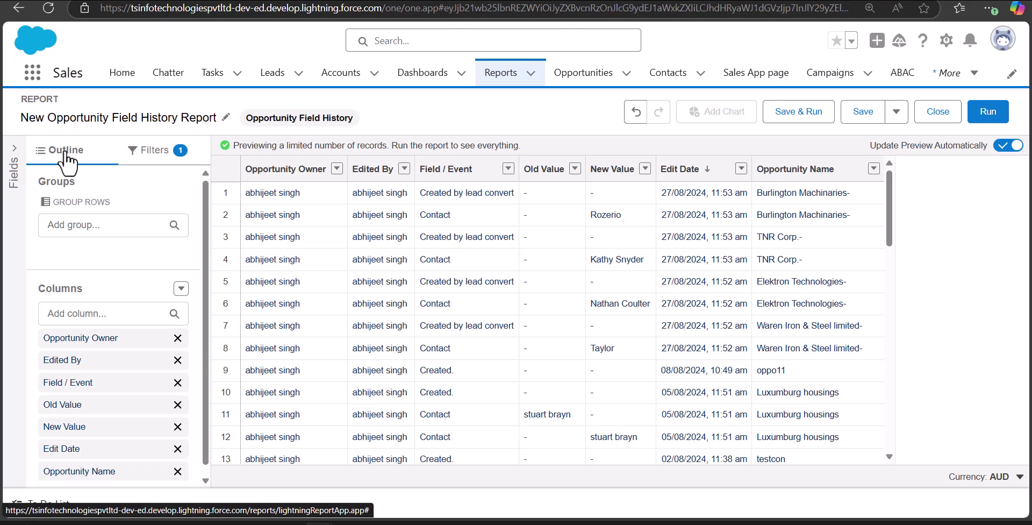
# - Add a Created By column from the Outline panel and bring up the Save Report dialog
pyautogui.scroll(-1, 88, 235)
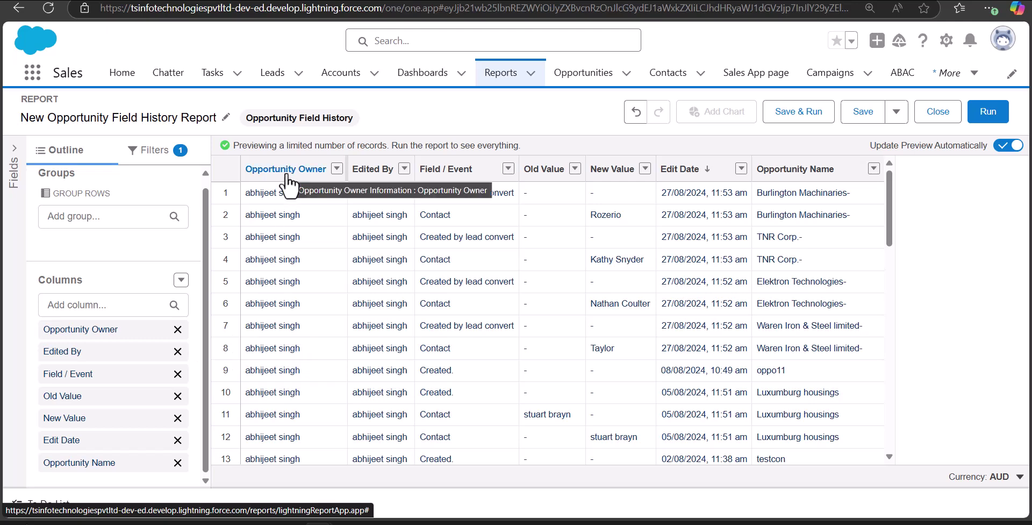
pyautogui.click(115, 301)
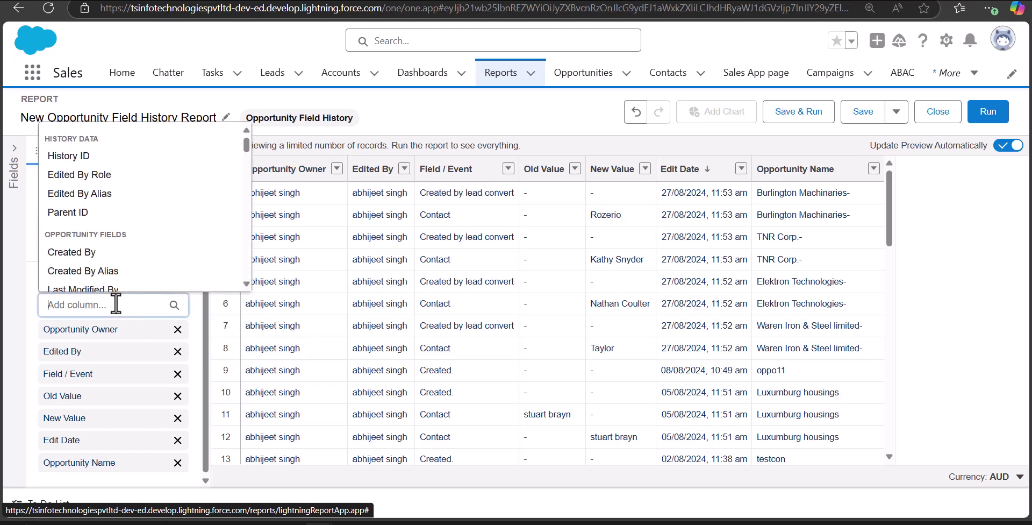
pyautogui.click(102, 257)
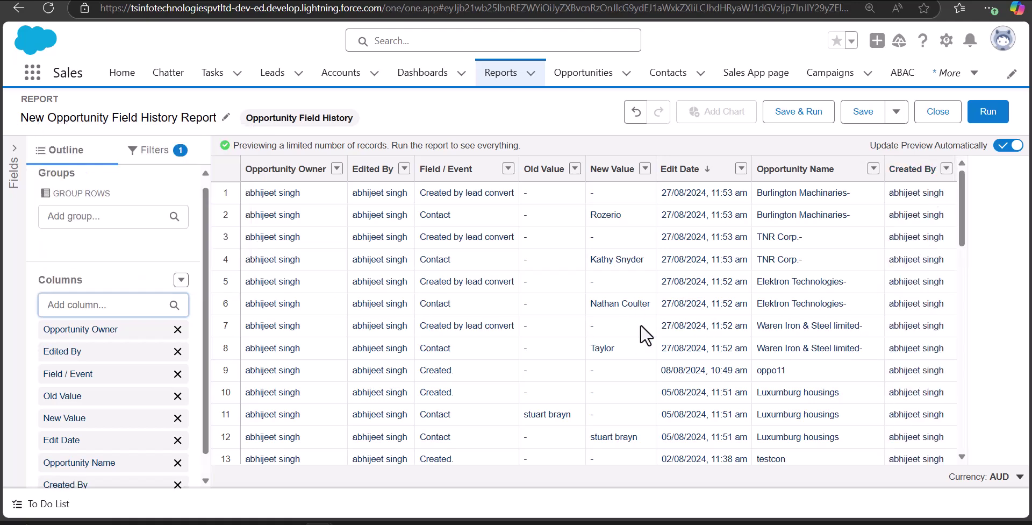
pyautogui.click(799, 125)
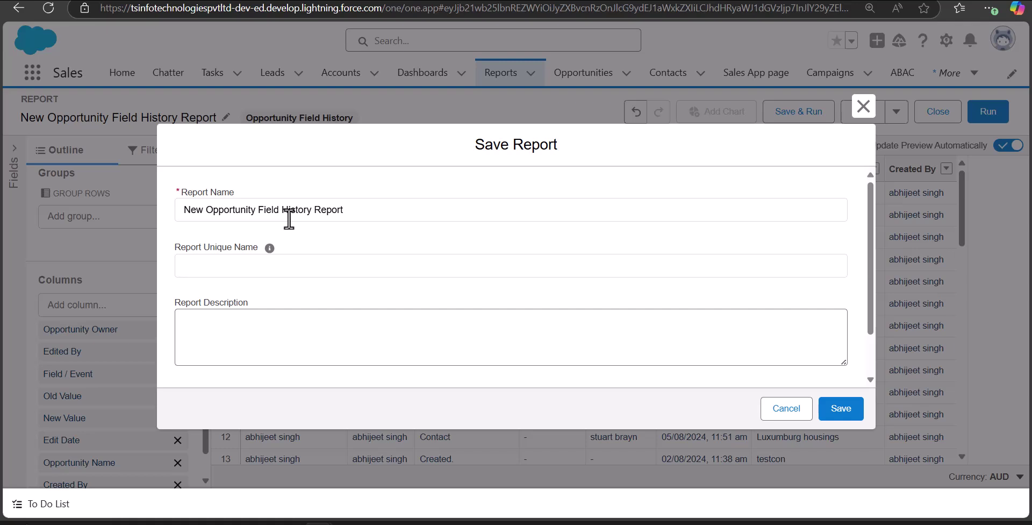
# - Save the report with unique name New_Opportunity_Field_History_Report_P3h in the Public Reports folder
pyautogui.click(250, 263)
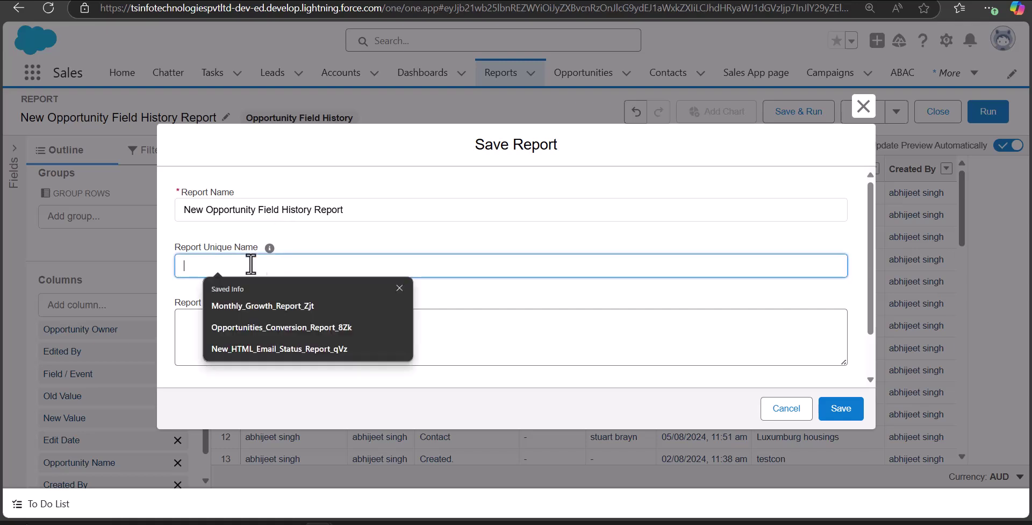
pyautogui.click(418, 267)
pyautogui.scroll(-1, 431, 289)
pyautogui.click(804, 362)
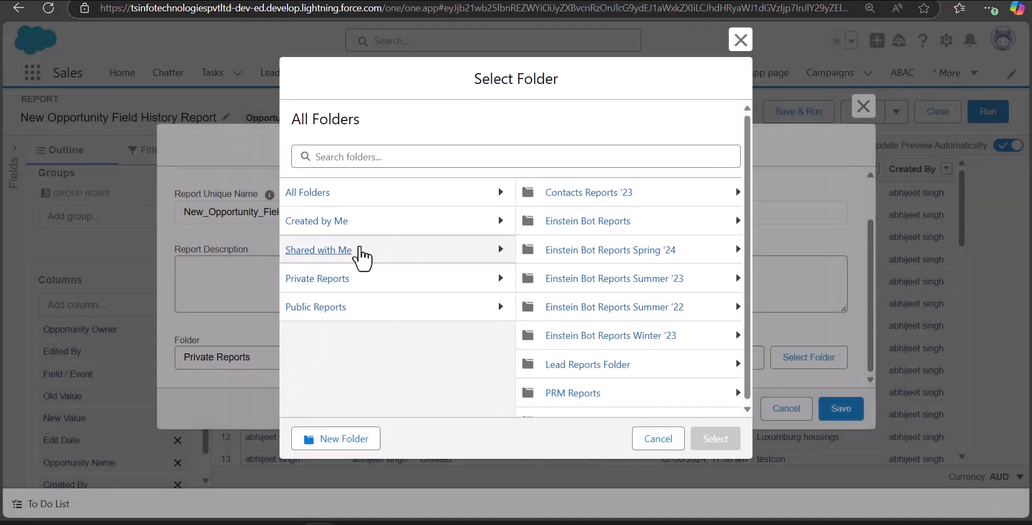
pyautogui.click(323, 308)
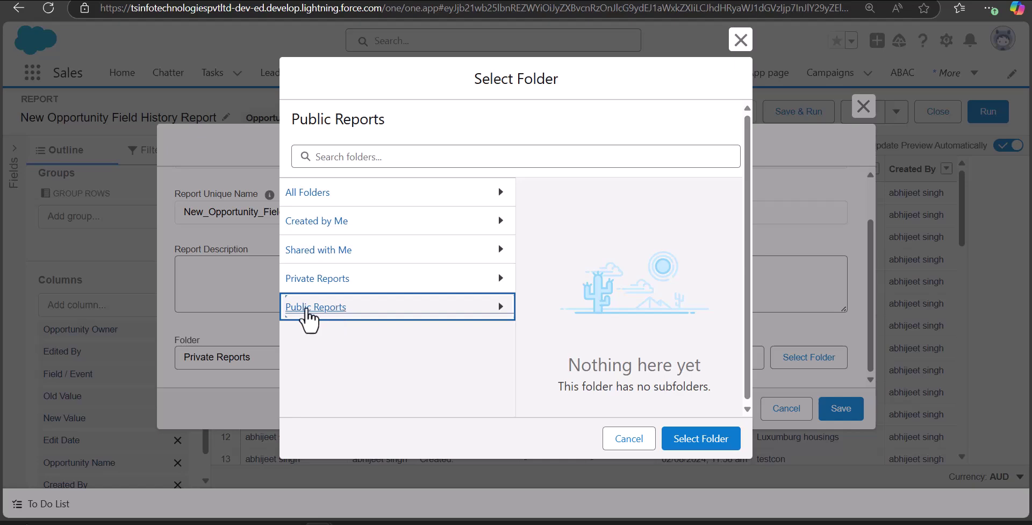
pyautogui.click(715, 458)
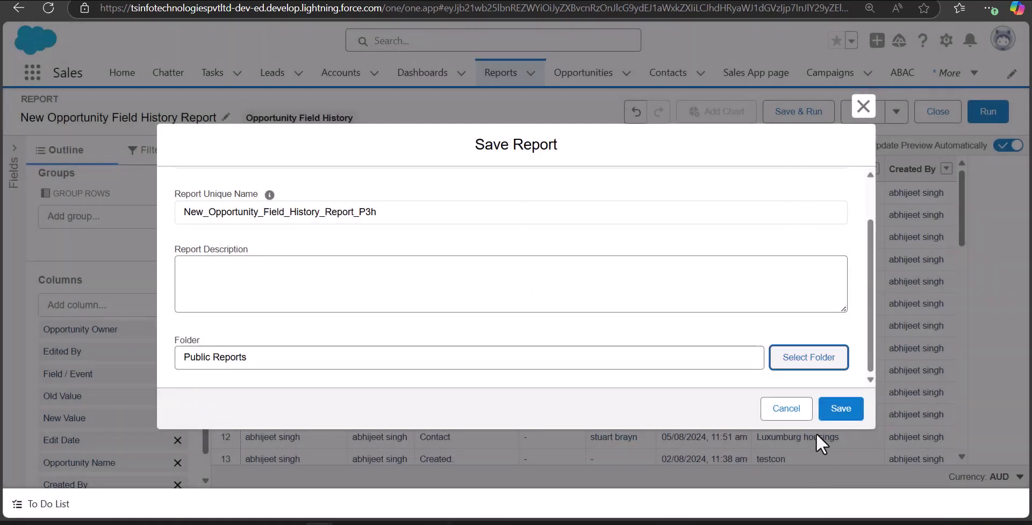
pyautogui.click(841, 409)
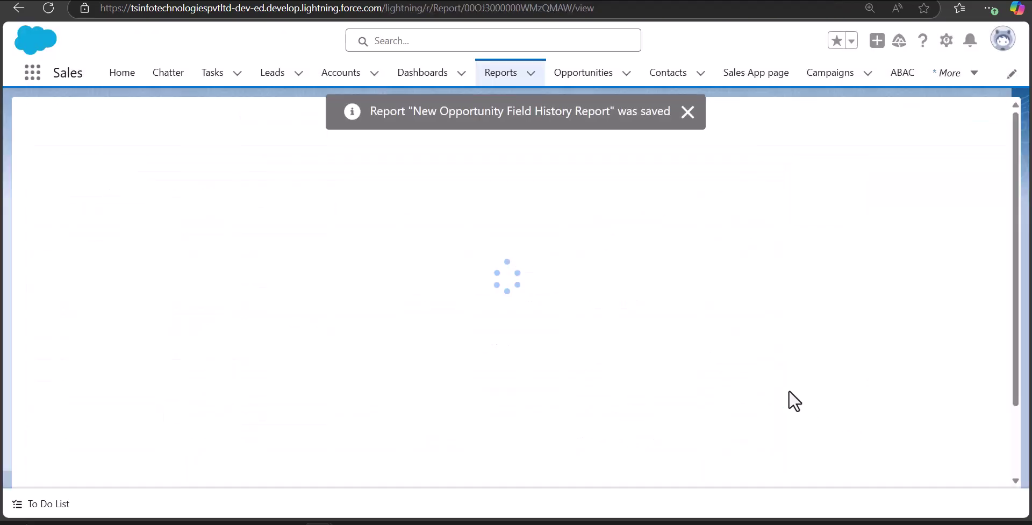